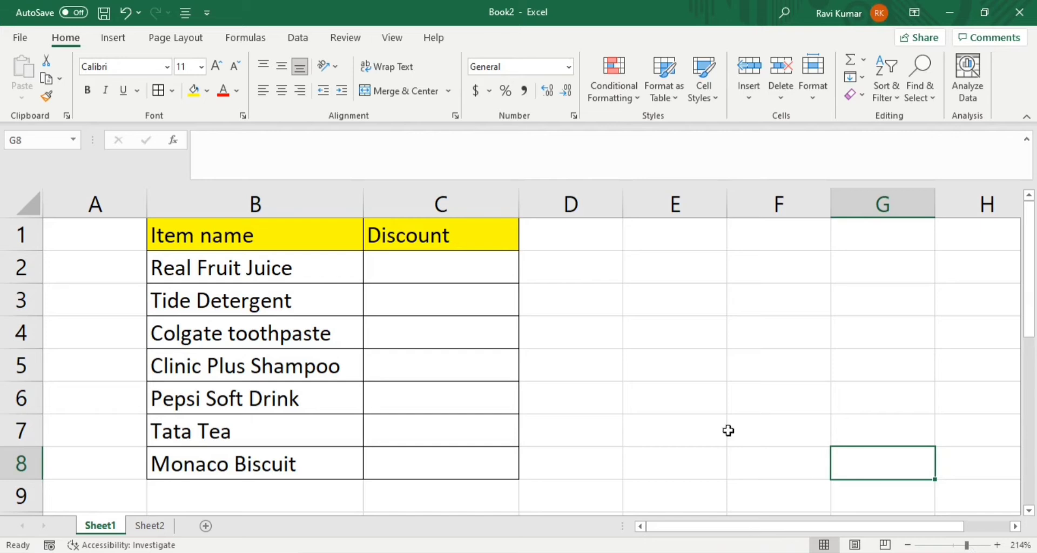
# Begin an IF formula with a nested OR in C2, with the first condition testing whether B2 equals "Tide Detergent"
pyautogui.click(437, 272)
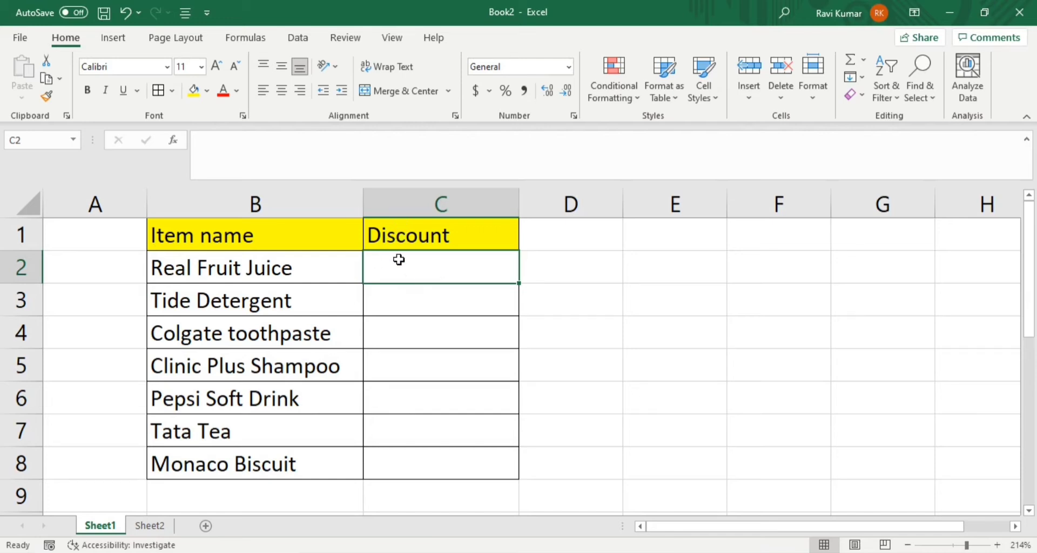
pyautogui.write('=IF(')
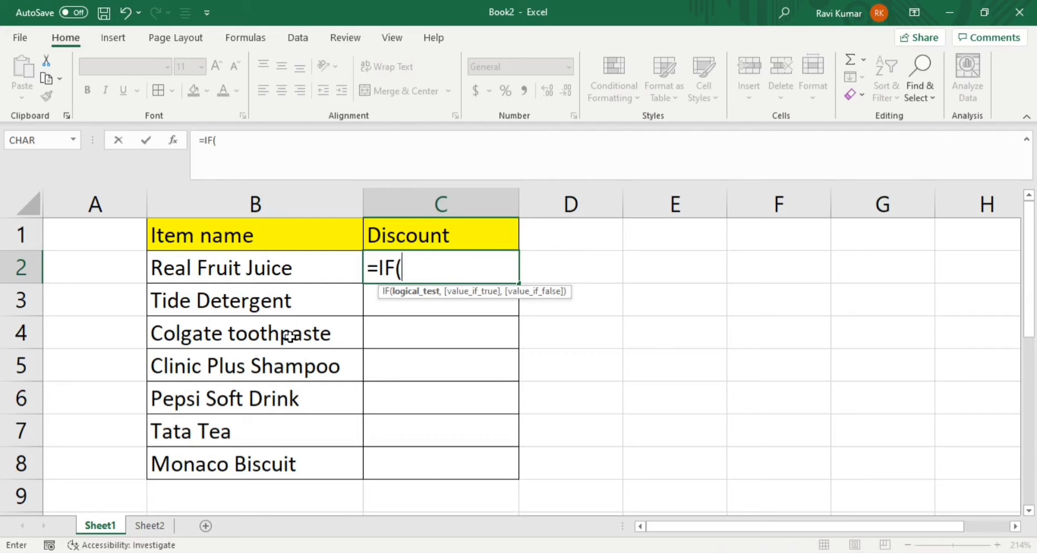
pyautogui.write('OR(')
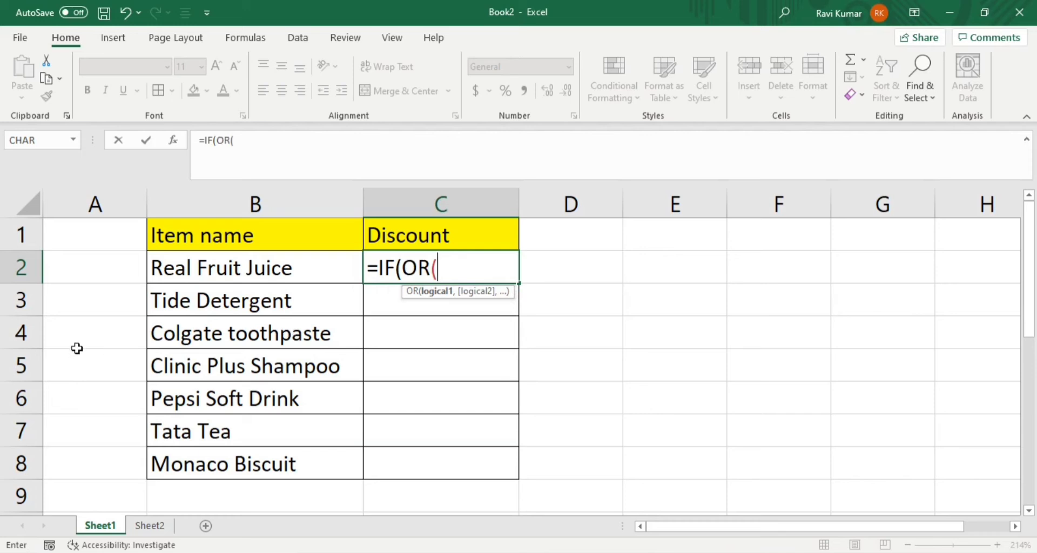
pyautogui.click(176, 268)
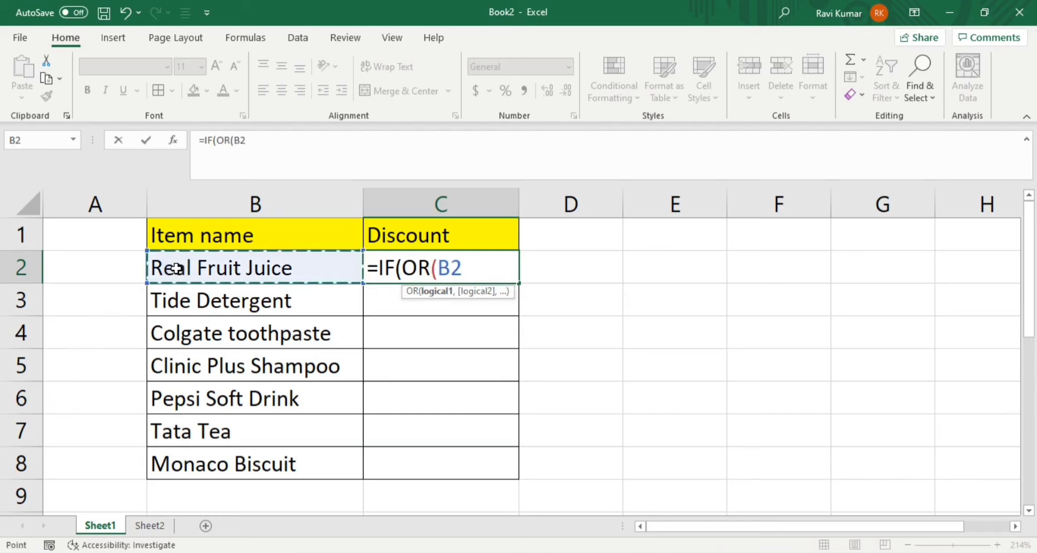
pyautogui.write('="')
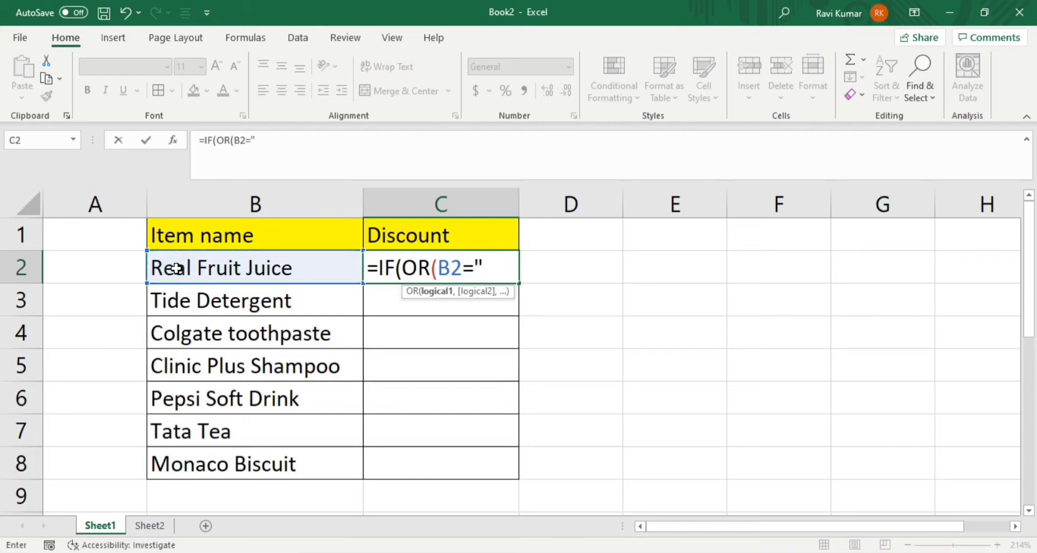
pyautogui.write('Tide ')
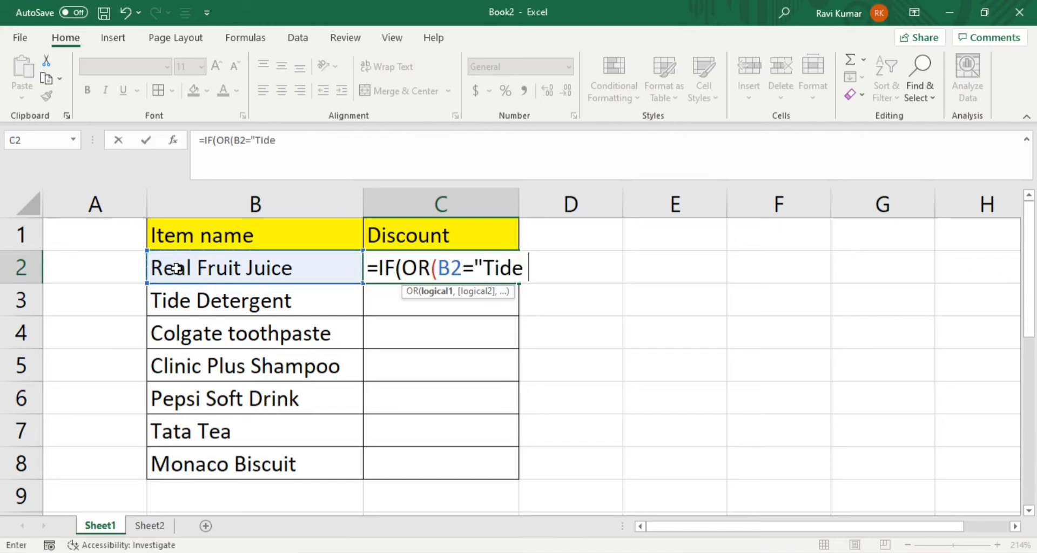
pyautogui.write('Detergent')
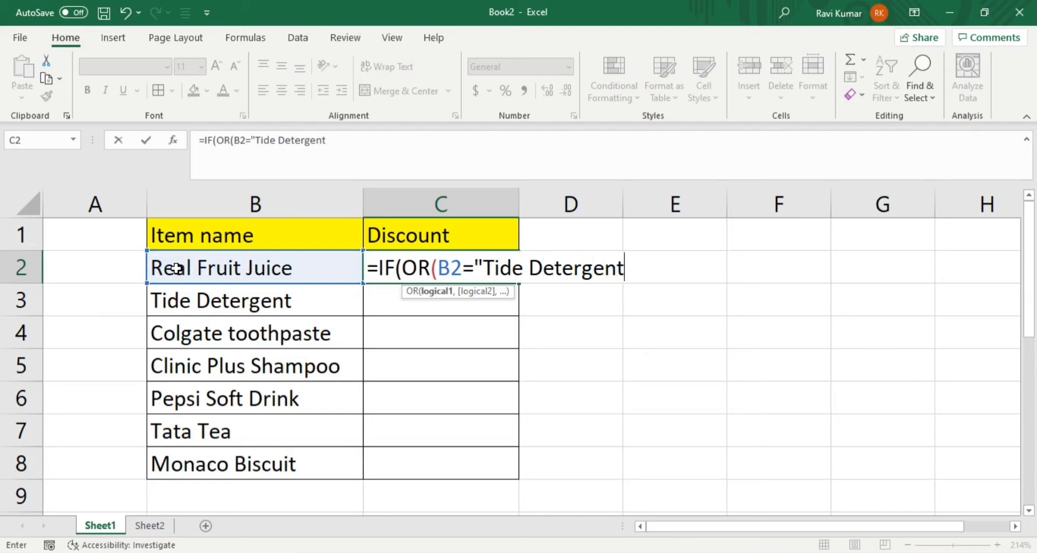
pyautogui.write('",')
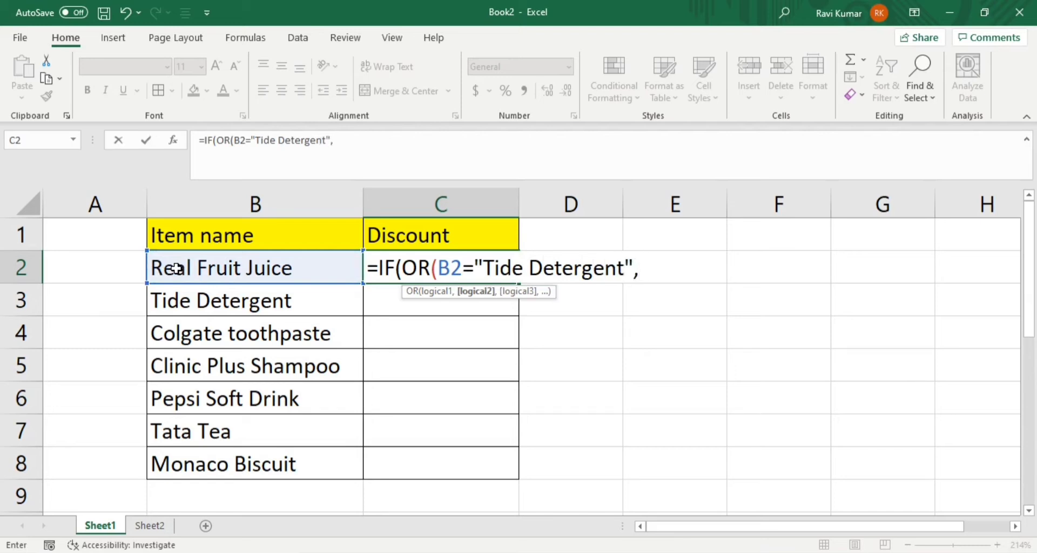
# Add B2="Tata Tea" as the second OR condition in the C2 formula and close the OR test
pyautogui.click(175, 269)
pyautogui.write('=')
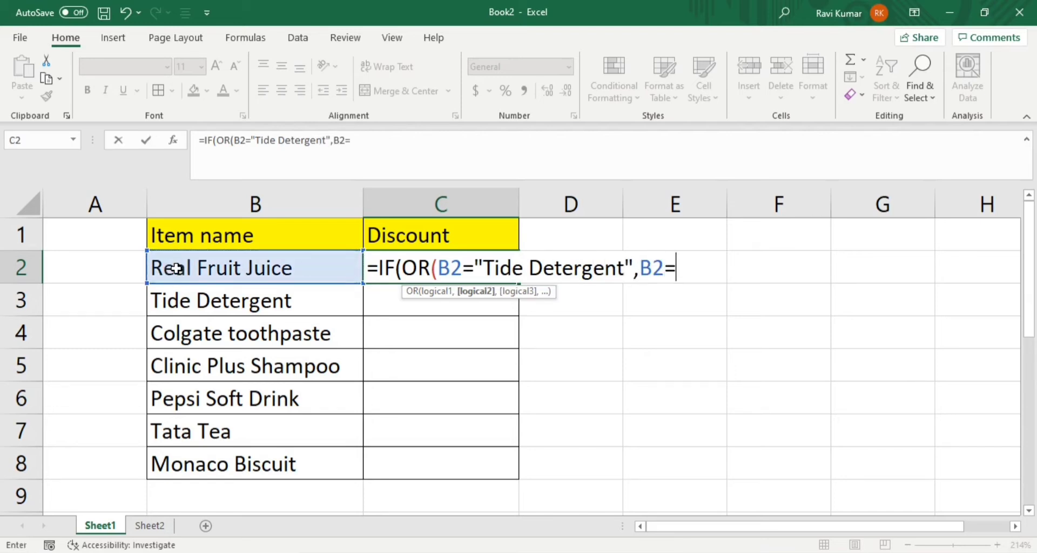
pyautogui.write('"t')
pyautogui.press('BackSpace')
pyautogui.write('Tat')
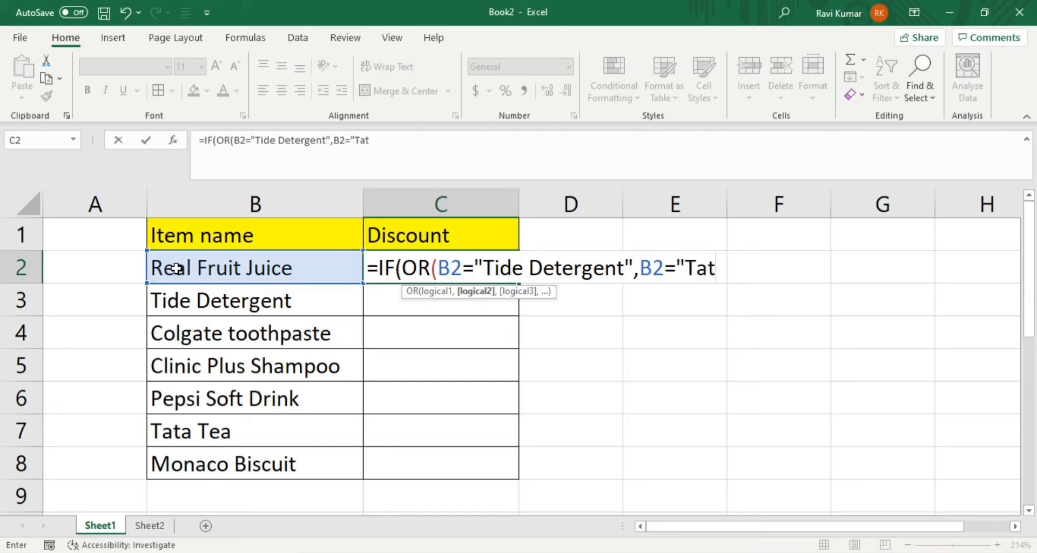
pyautogui.write('s')
pyautogui.press('BackSpace')
pyautogui.write('a Te')
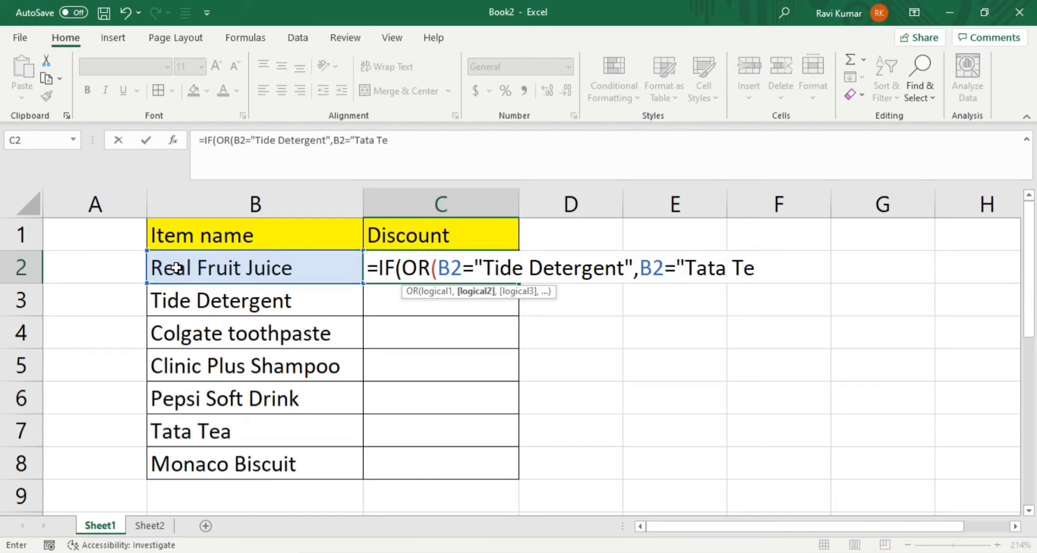
pyautogui.write('a"),')
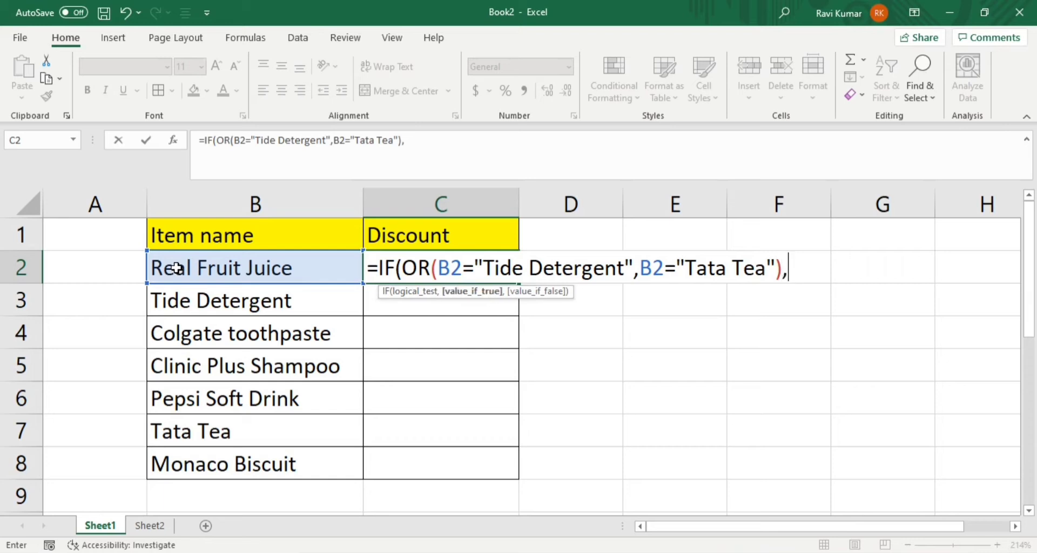
# Complete the IF formula in C2 with "Offer avail" as the true result and an empty string as the false result
pyautogui.write('"Ava')
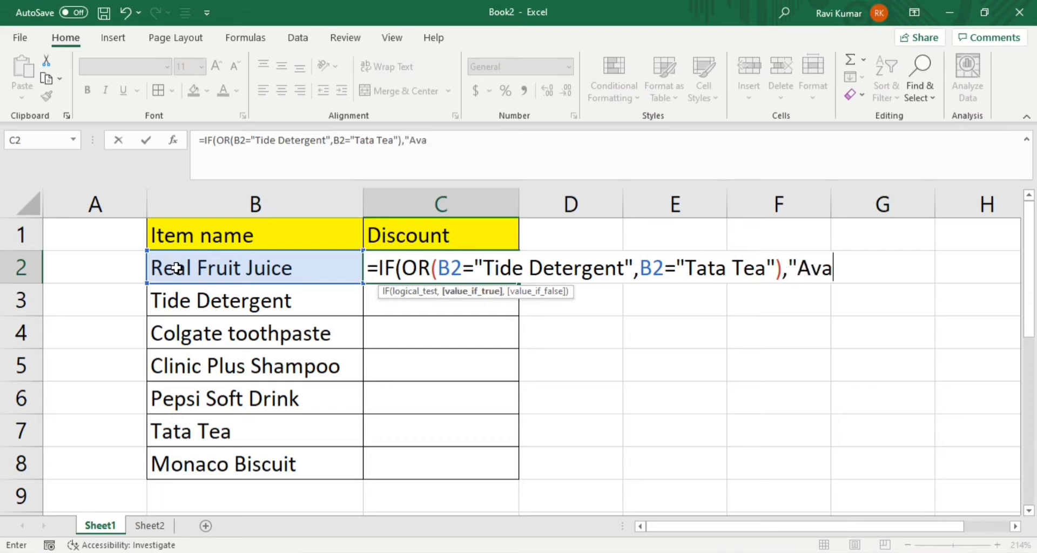
pyautogui.write('il')
pyautogui.press('BackSpace')
pyautogui.press('BackSpace')
pyautogui.press('BackSpace')
pyautogui.press('BackSpace')
pyautogui.press('BackSpace')
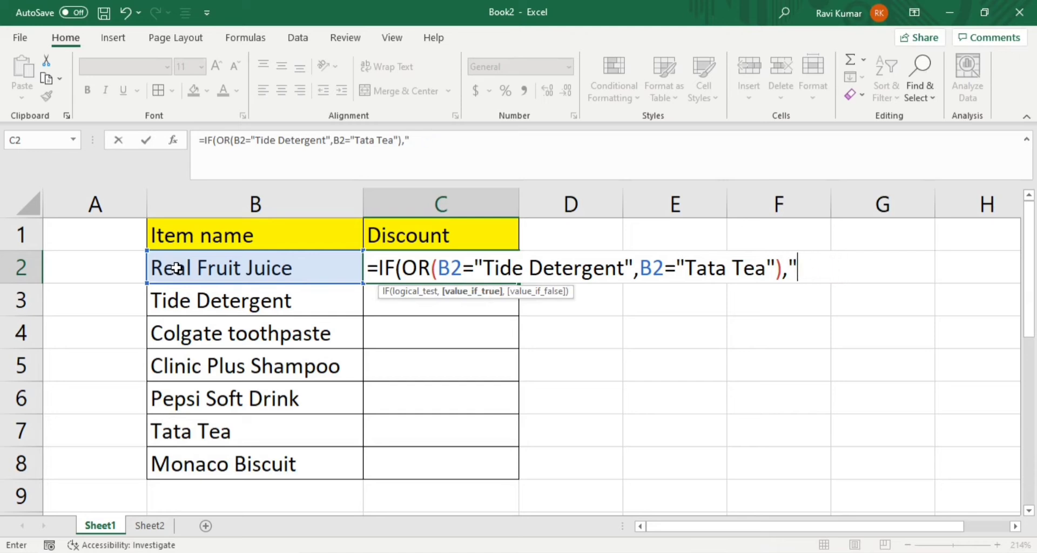
pyautogui.write('Offer ava')
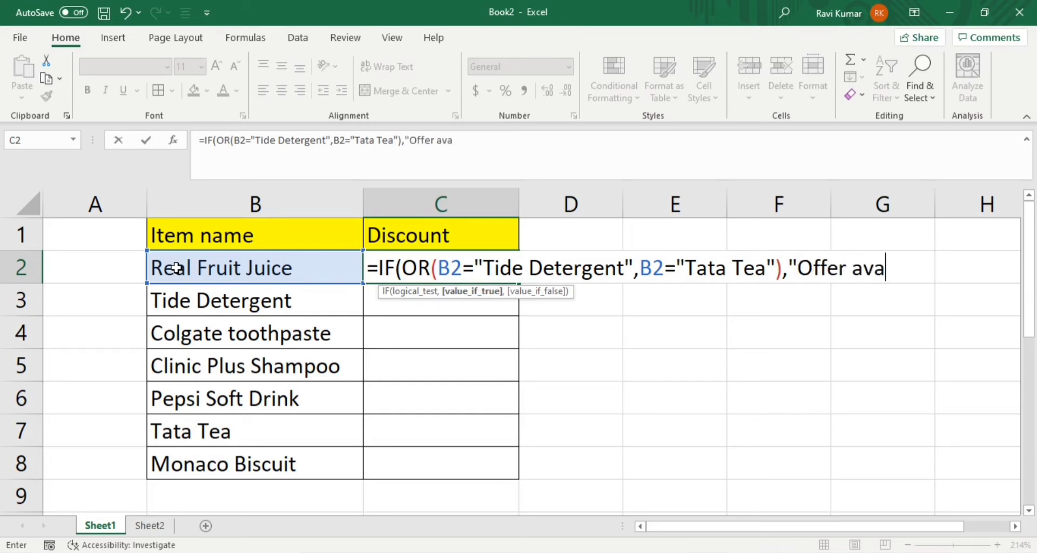
pyautogui.write('il",""')
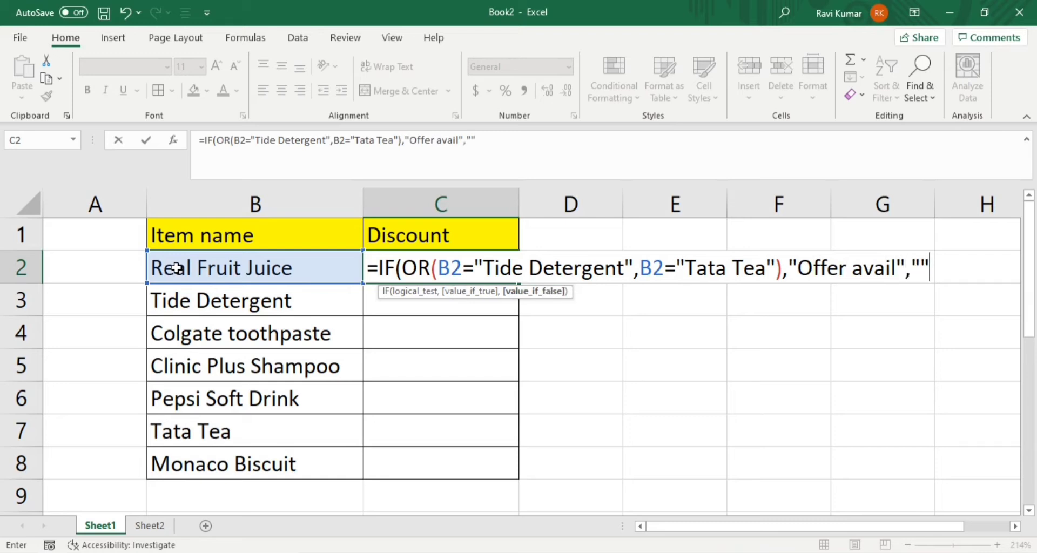
pyautogui.write(')')
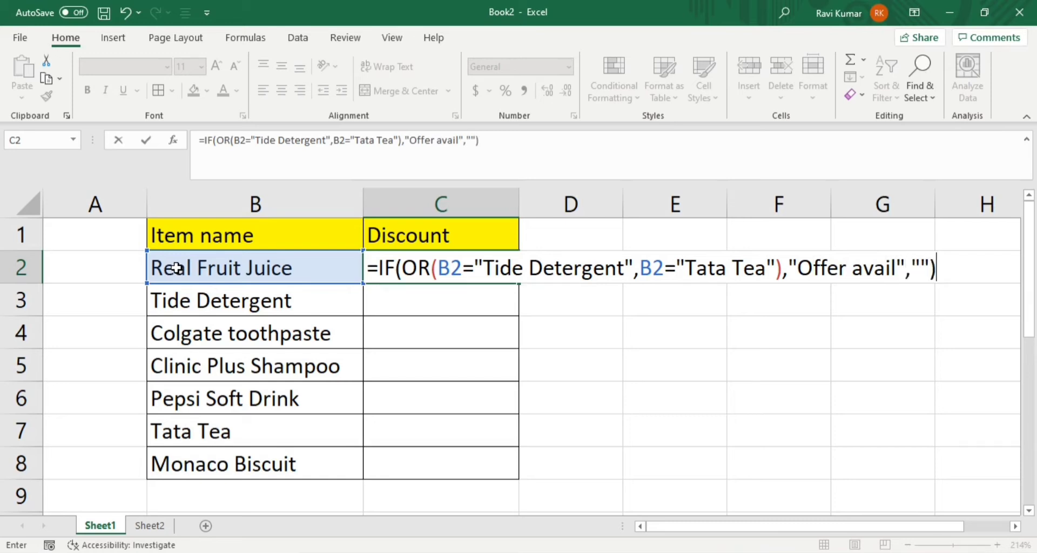
pyautogui.press('Return')
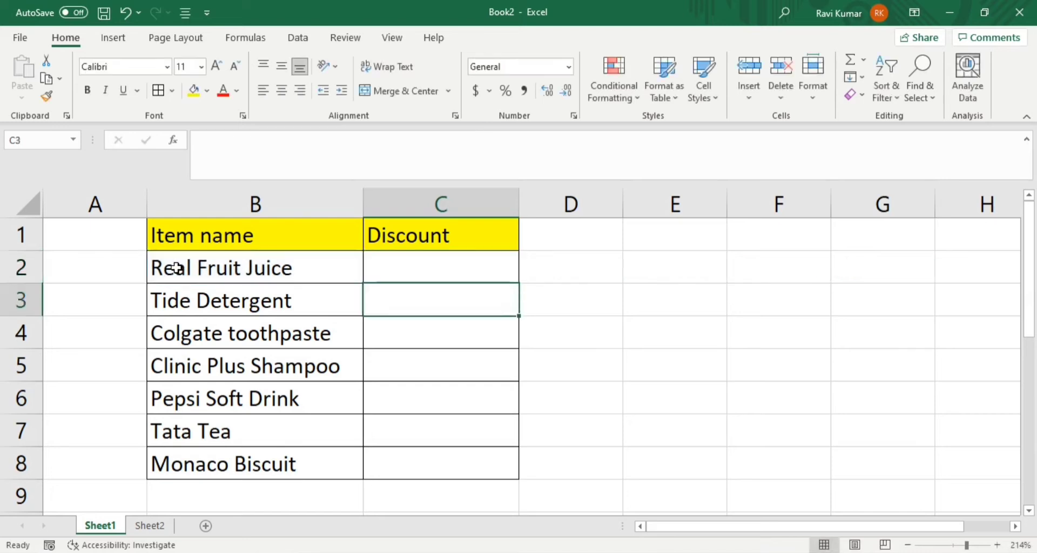
# Copy the discount formula from C2 and paste it as formulas only through C8
pyautogui.press('Up')
pyautogui.hotkey('ctrl', 'c')
pyautogui.hotkey('shift', 'Down')
pyautogui.hotkey('shift', 'Down')
pyautogui.hotkey('shift', 'Down')
pyautogui.hotkey('shift', 'Down')
pyautogui.hotkey('shift', 'Down')
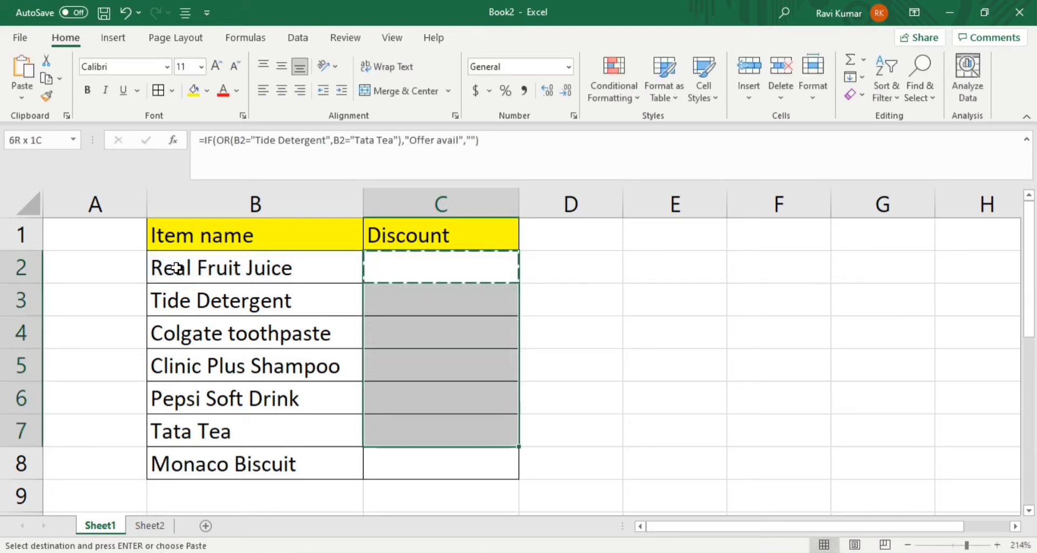
pyautogui.hotkey('shift', 'Down')
pyautogui.hotkey('ctrl', 'alt', 'v')
pyautogui.press('f')
pyautogui.press('Return')
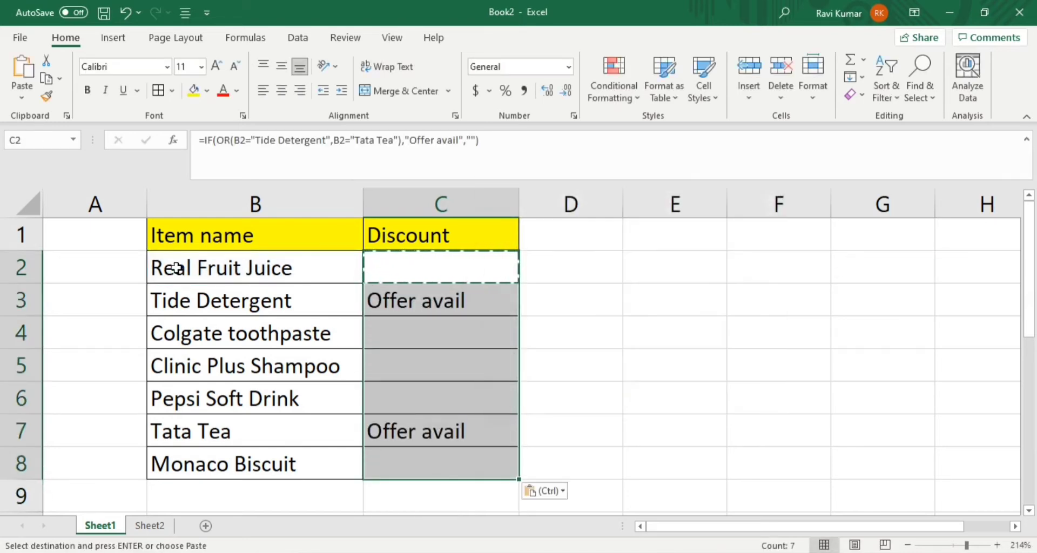
pyautogui.press('Escape')
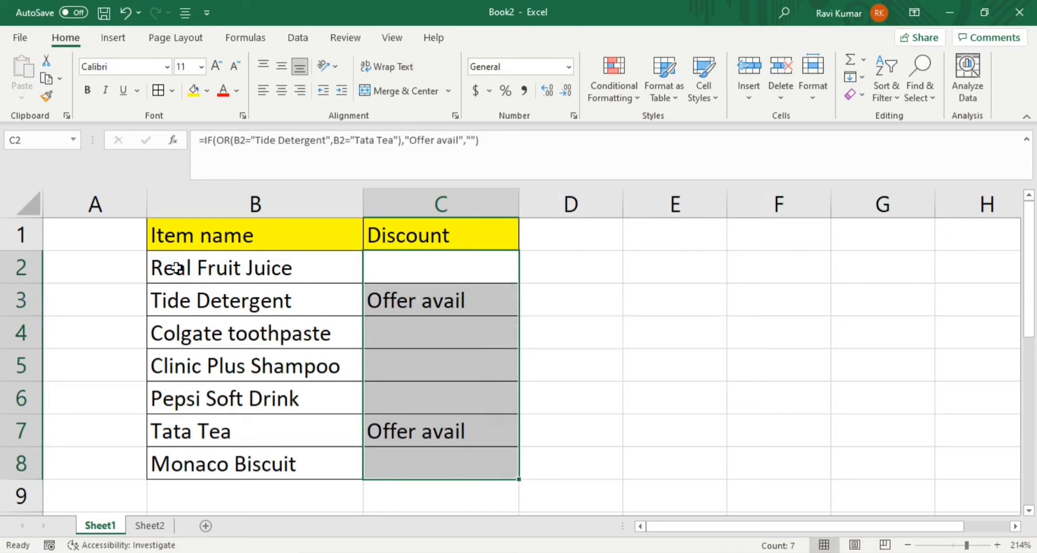
# Check the items in B3 through B7 against their discount results and review the formula in C2
pyautogui.click(204, 294)
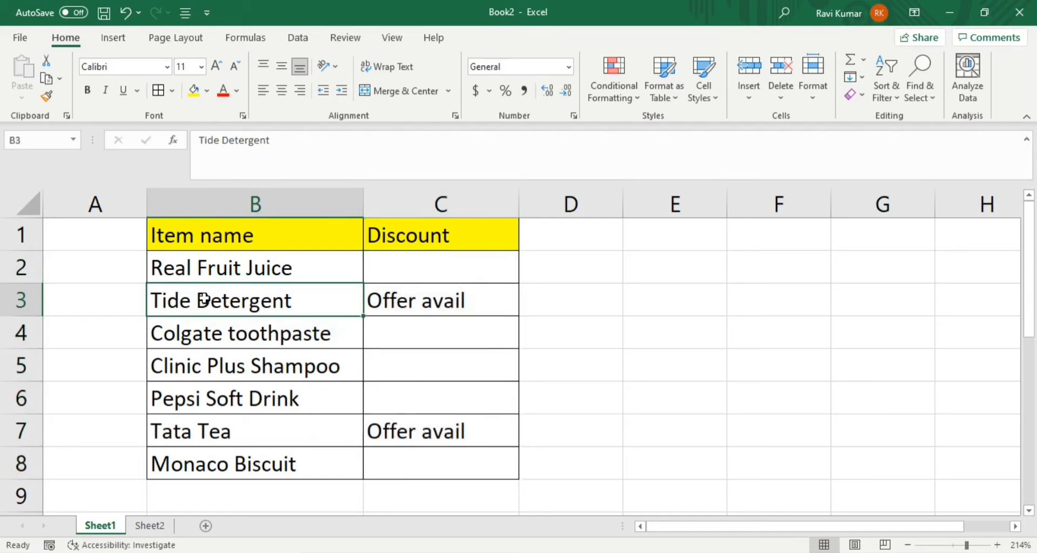
pyautogui.click(203, 333)
pyautogui.click(201, 310)
pyautogui.click(201, 335)
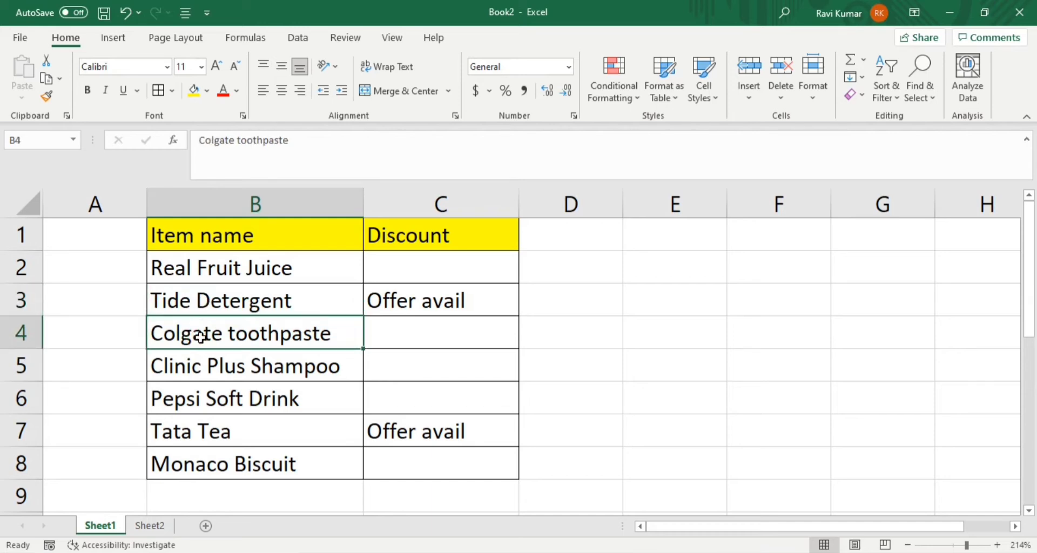
pyautogui.click(201, 358)
pyautogui.click(199, 390)
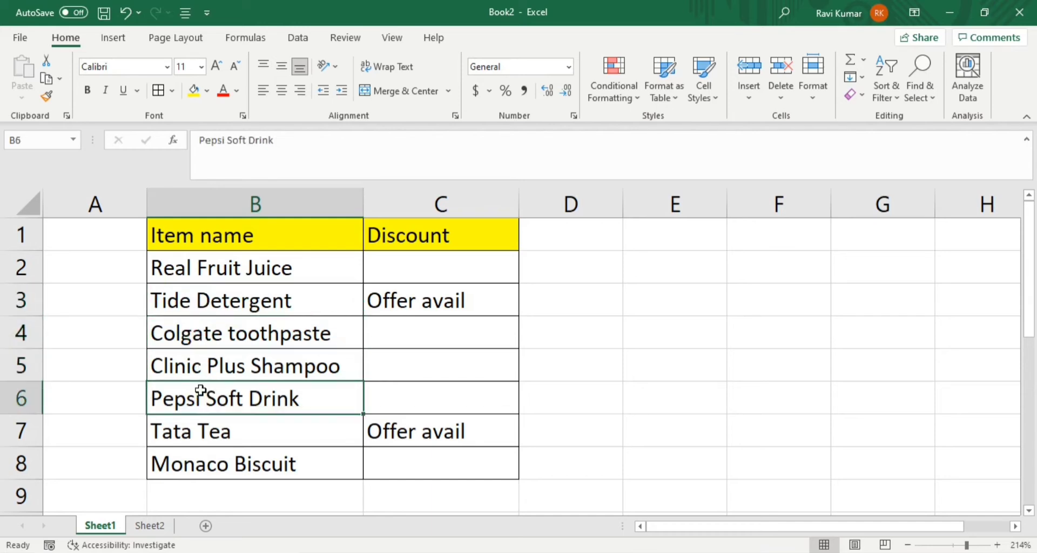
pyautogui.click(201, 422)
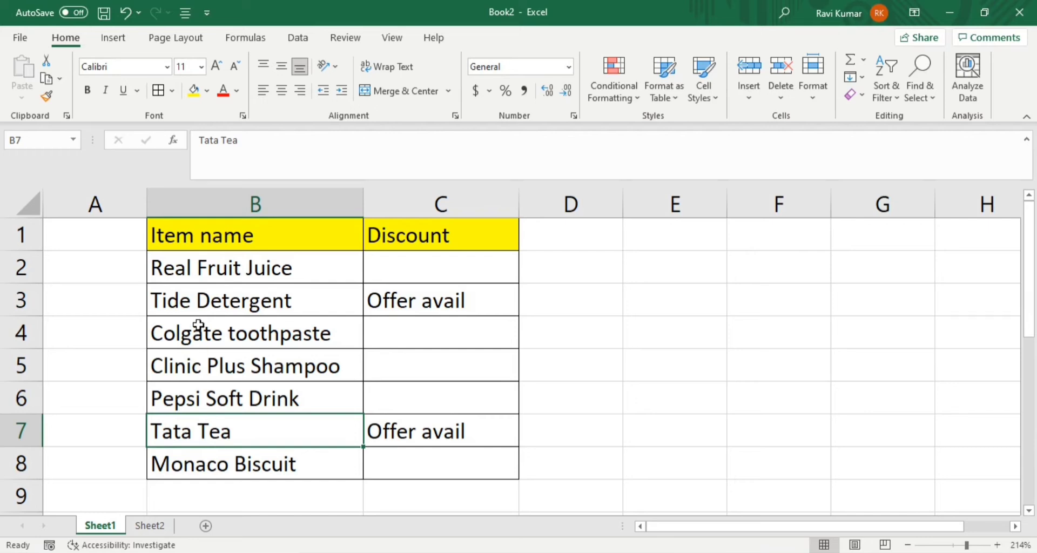
pyautogui.click(217, 307)
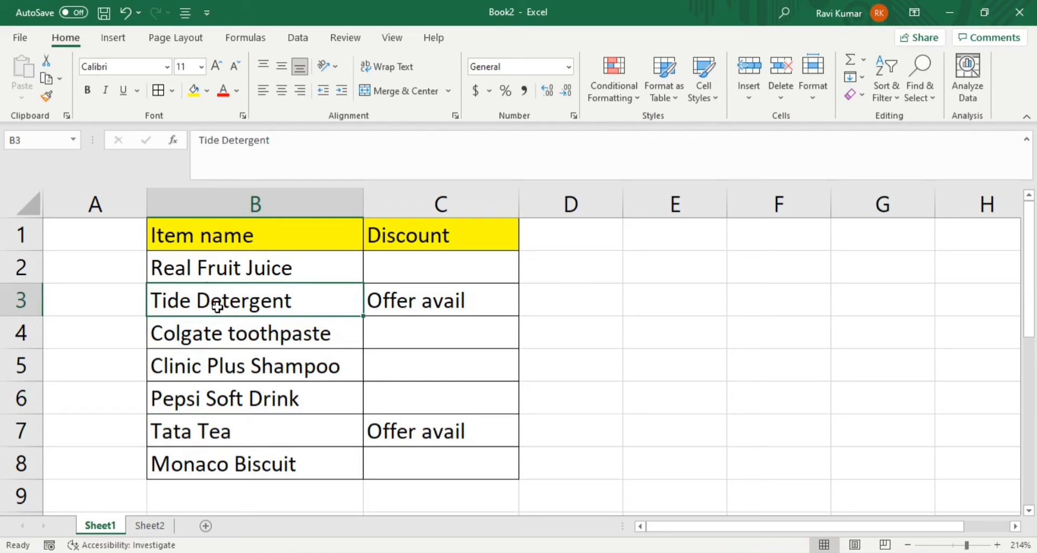
pyautogui.click(217, 335)
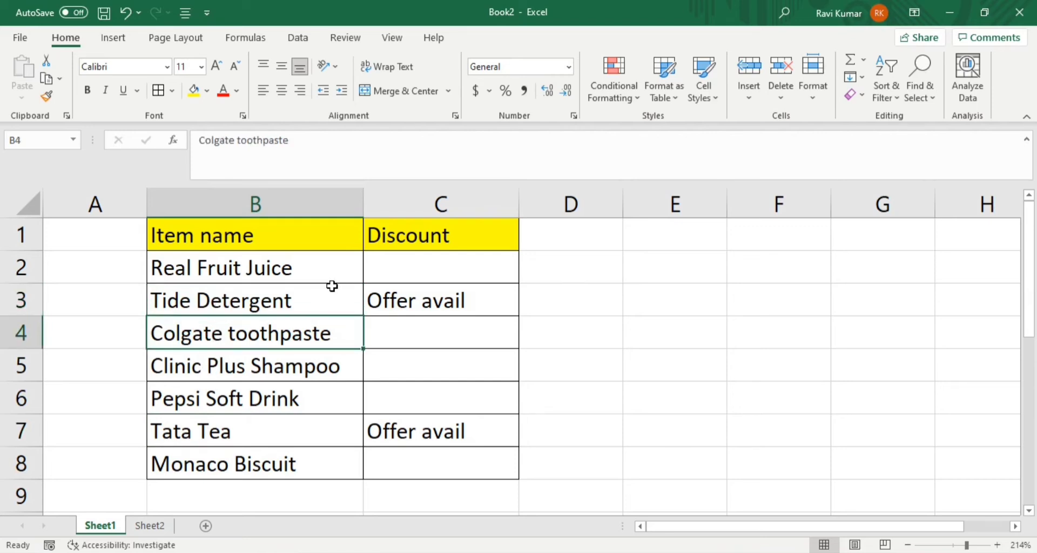
pyautogui.click(416, 268)
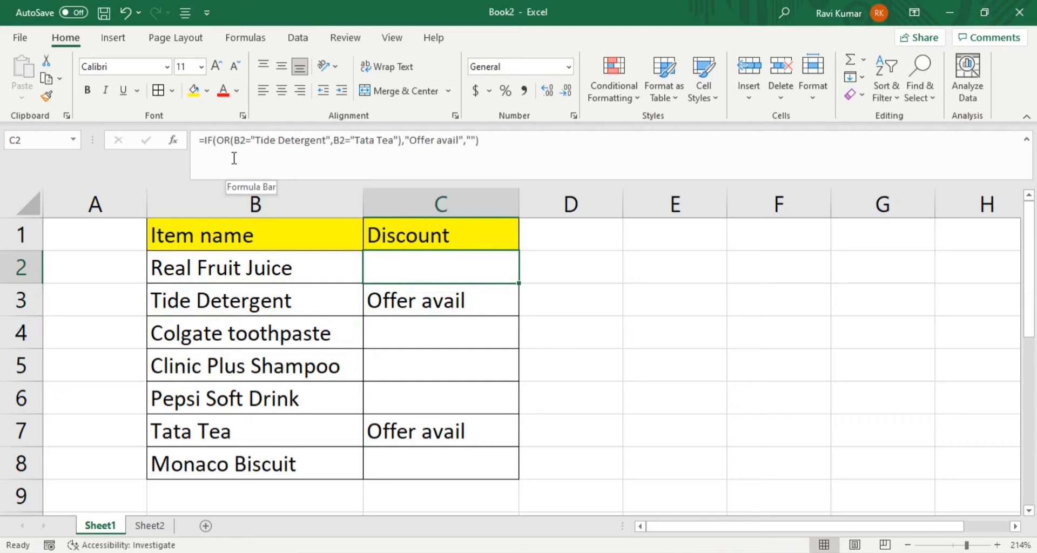
# Enter True in E2 and False in F2 beside the discount table
pyautogui.press('Right')
pyautogui.press('Right')
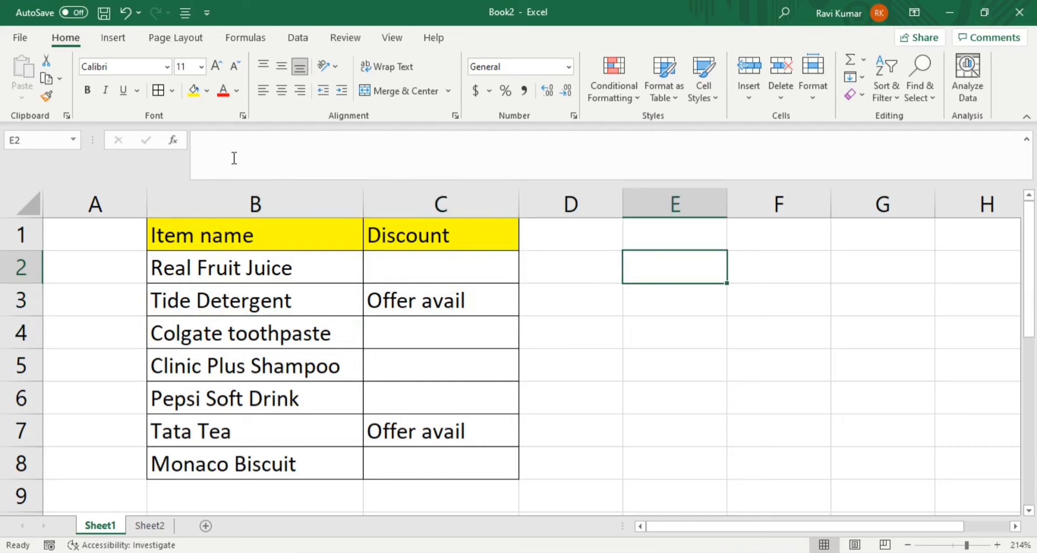
pyautogui.write('True')
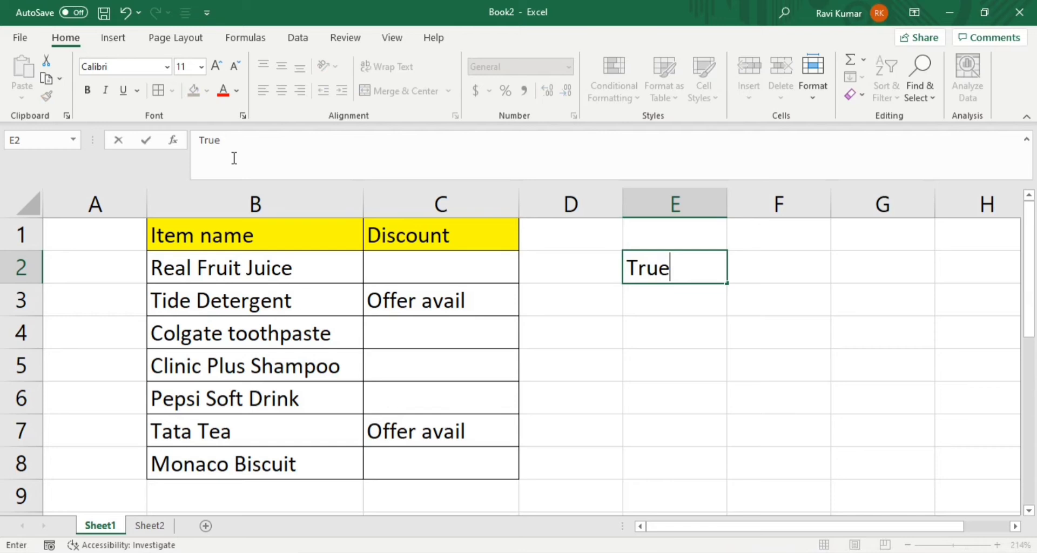
pyautogui.press('Tab')
pyautogui.write('False')
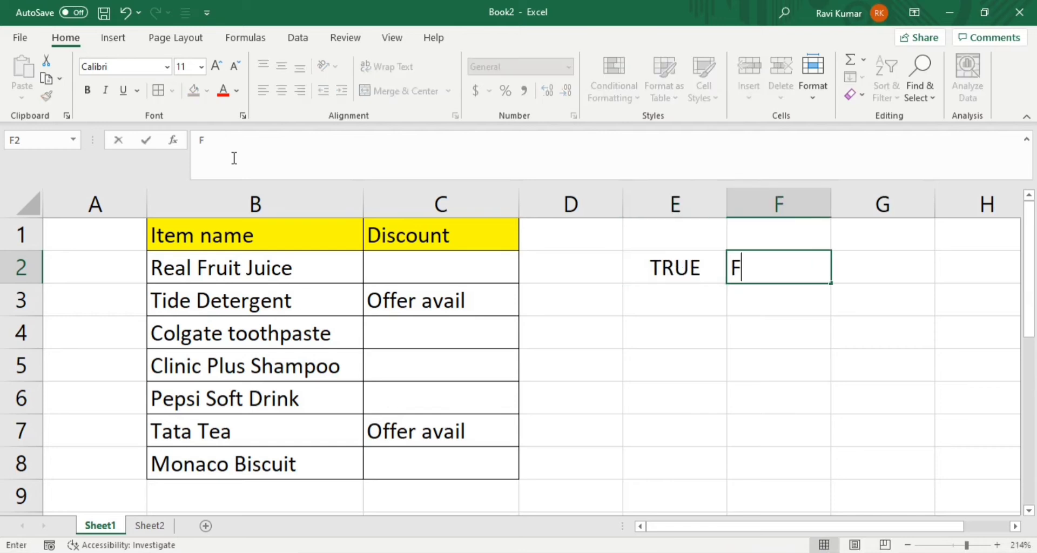
pyautogui.press('Return')
# Enter False in E3 and True in F3 as the second row of logical values
pyautogui.write('F')
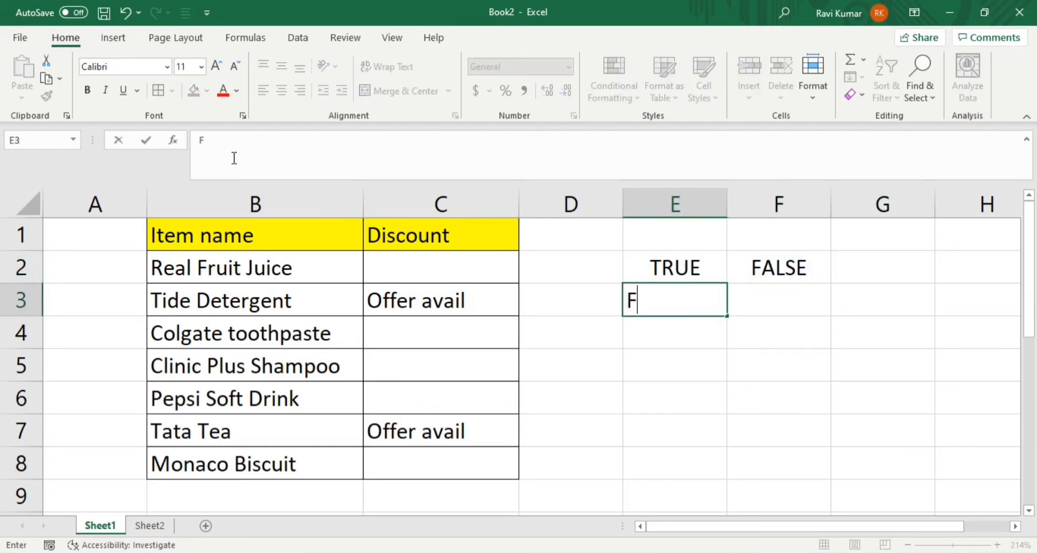
pyautogui.write('alse')
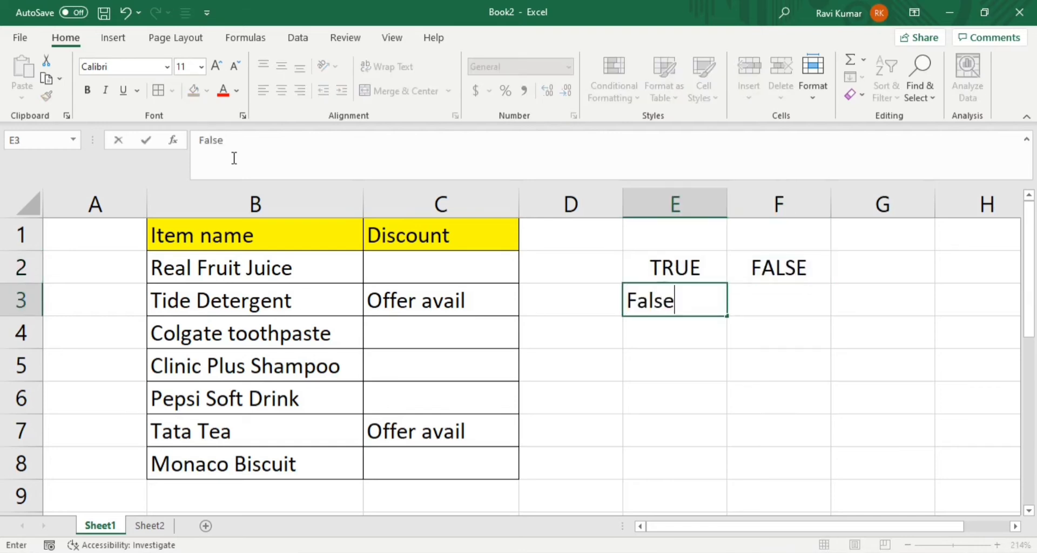
pyautogui.press('Tab')
pyautogui.write('True')
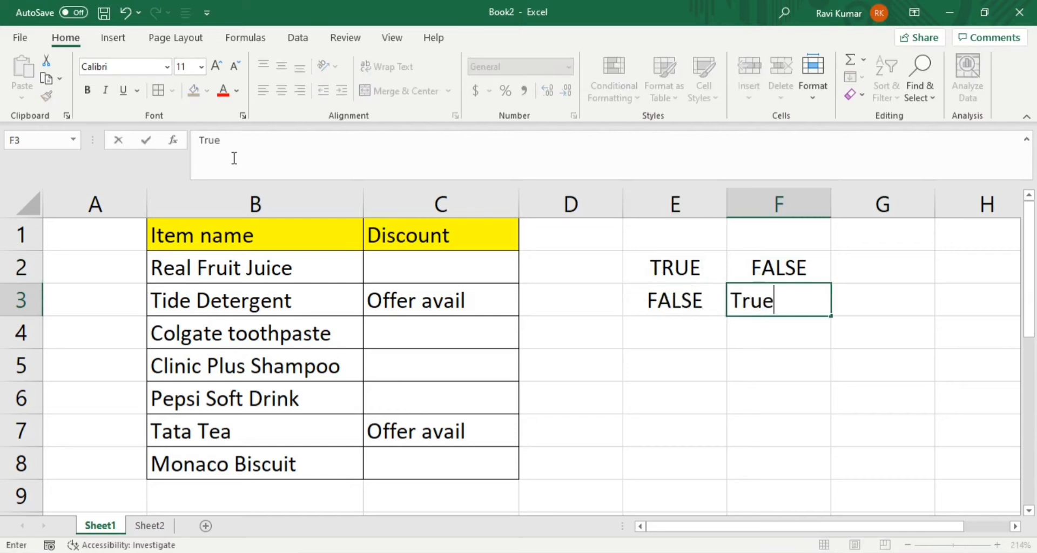
pyautogui.press('Return')
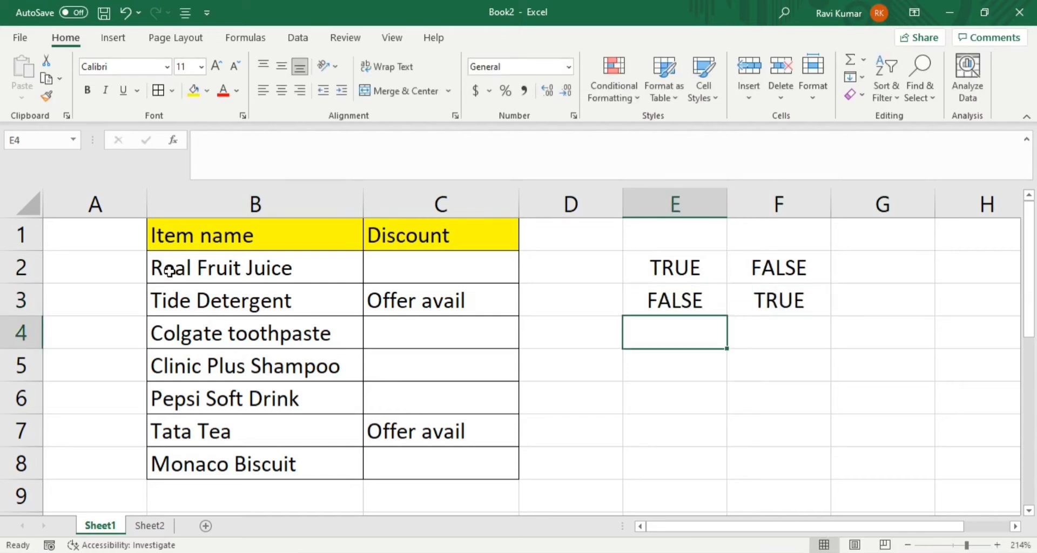
# Wrap the OR test of the discount formula in C2 in a NOT function
pyautogui.click(396, 273)
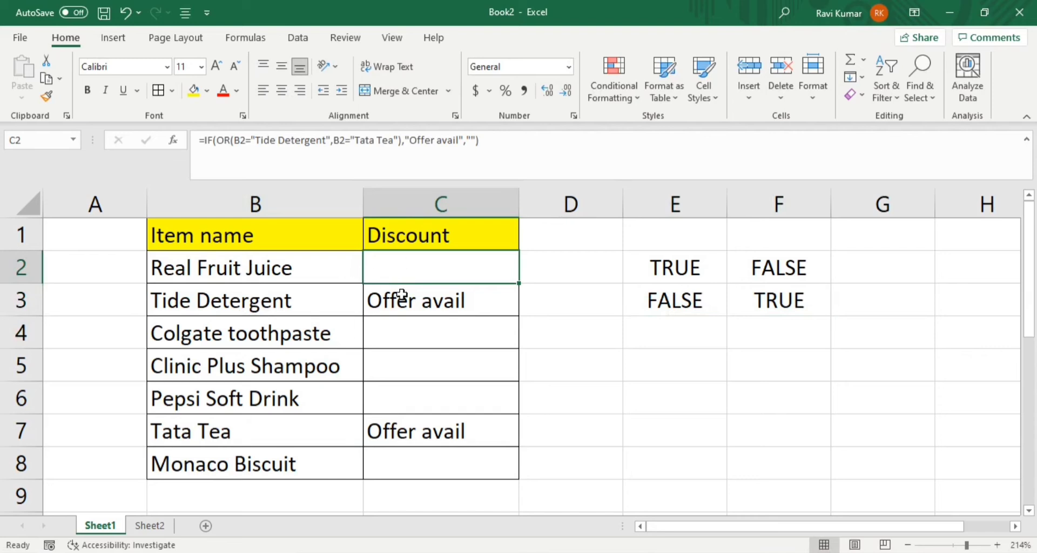
pyautogui.click(220, 140)
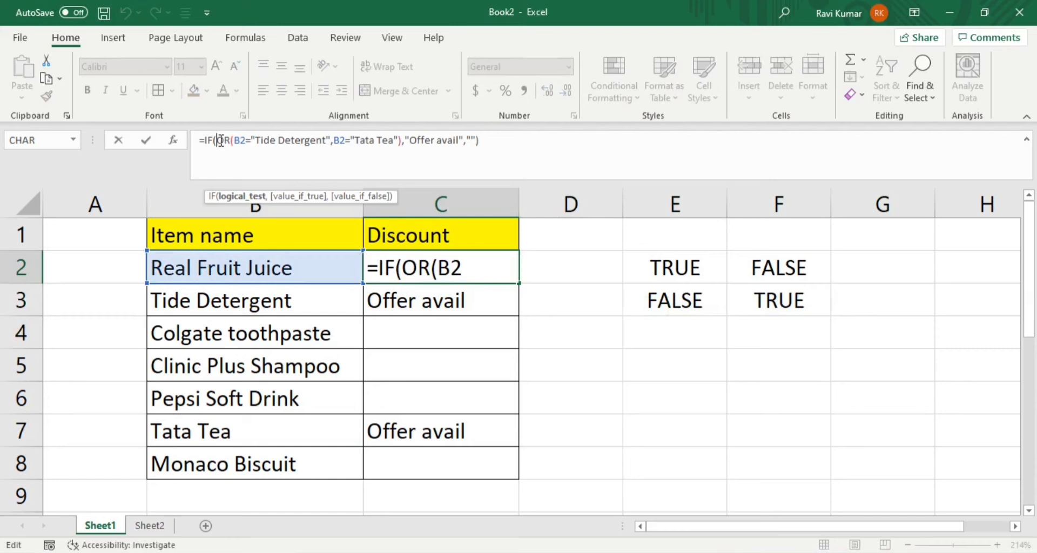
pyautogui.write('o')
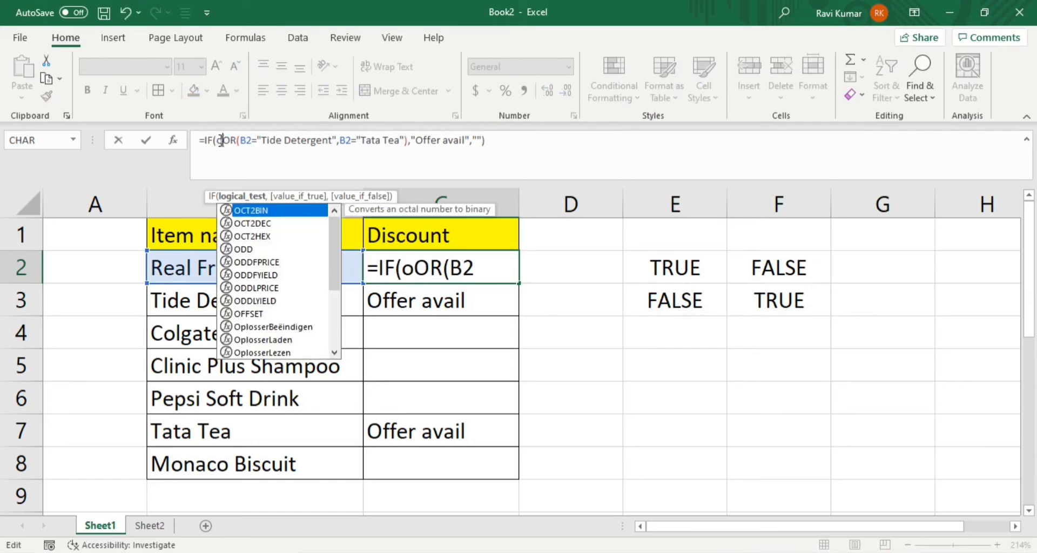
pyautogui.press('BackSpace')
pyautogui.write('not')
pyautogui.press('Tab')
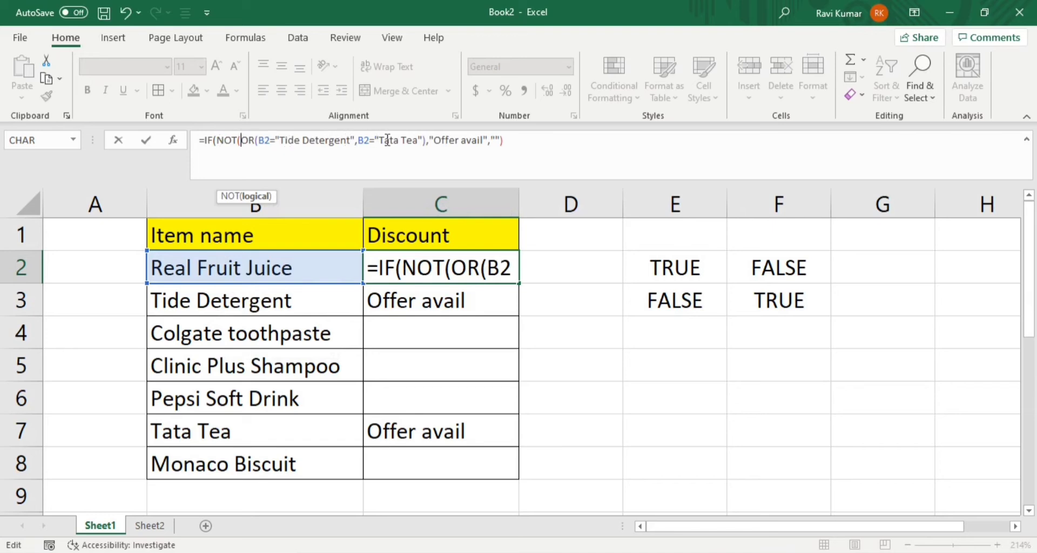
pyautogui.click(426, 140)
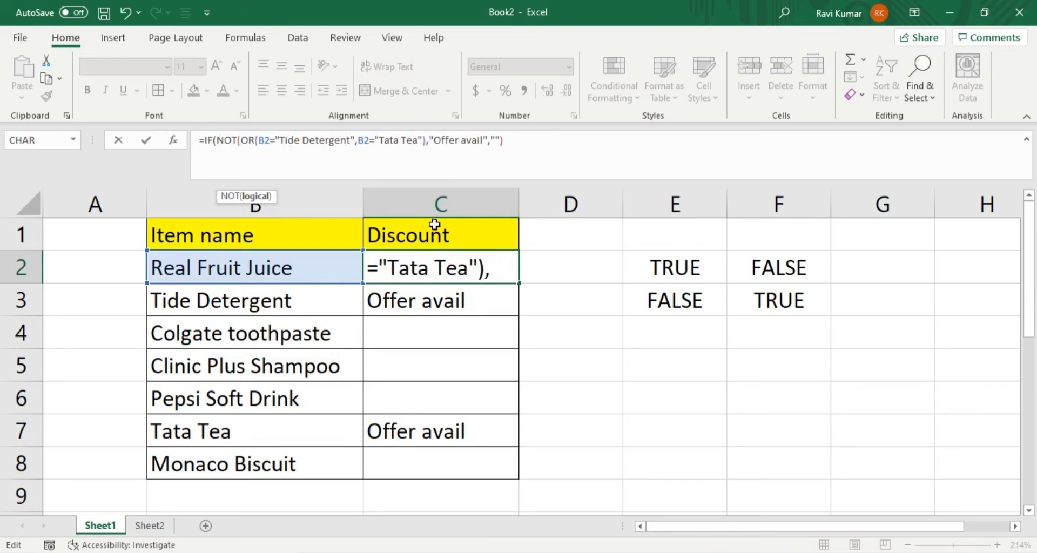
pyautogui.write(',')
pyautogui.press('Return')
# Copy the NOT-based discount formula from C2 and paste it as formulas only through C8
pyautogui.press('Up')
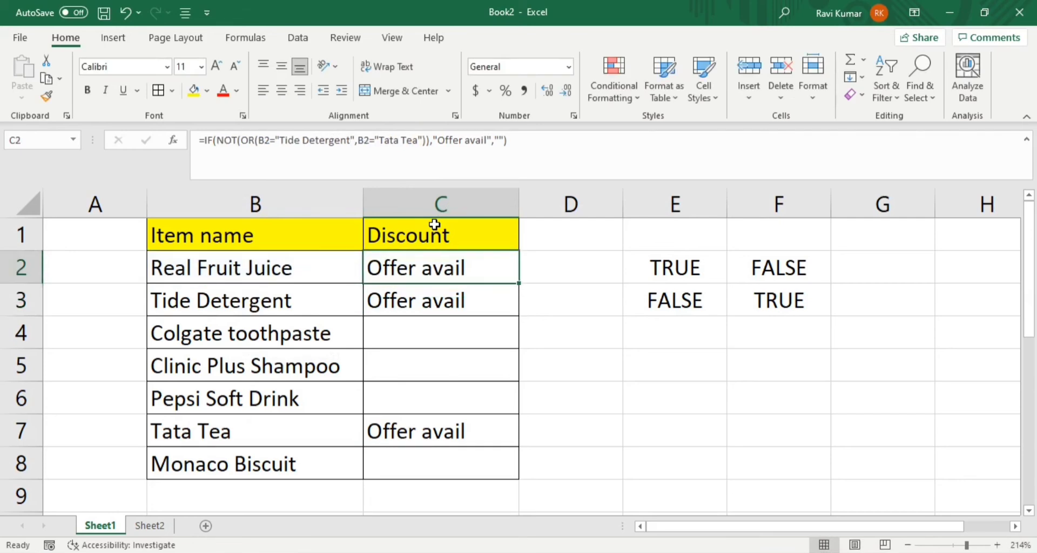
pyautogui.hotkey('ctrl', 'c')
pyautogui.hotkey('ctrl', 'shift', 'Down')
pyautogui.hotkey('ctrl', 'alt', 'v')
pyautogui.press('f')
pyautogui.press('Return')
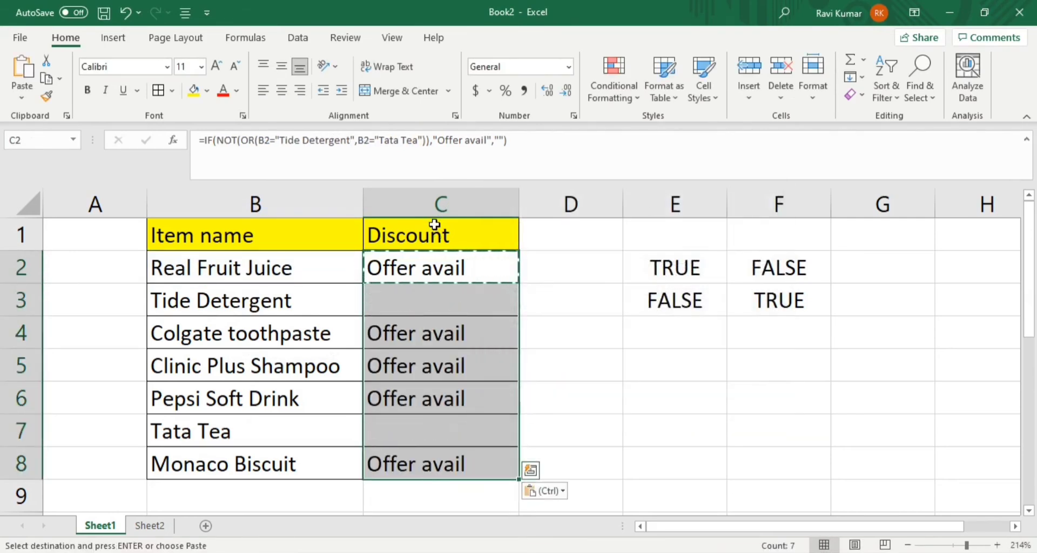
pyautogui.press('Escape')
# Check the Tide Detergent and Tata Tea rows against their discount results and formulas
pyautogui.press('Down')
pyautogui.press('Left')
pyautogui.press('Right')
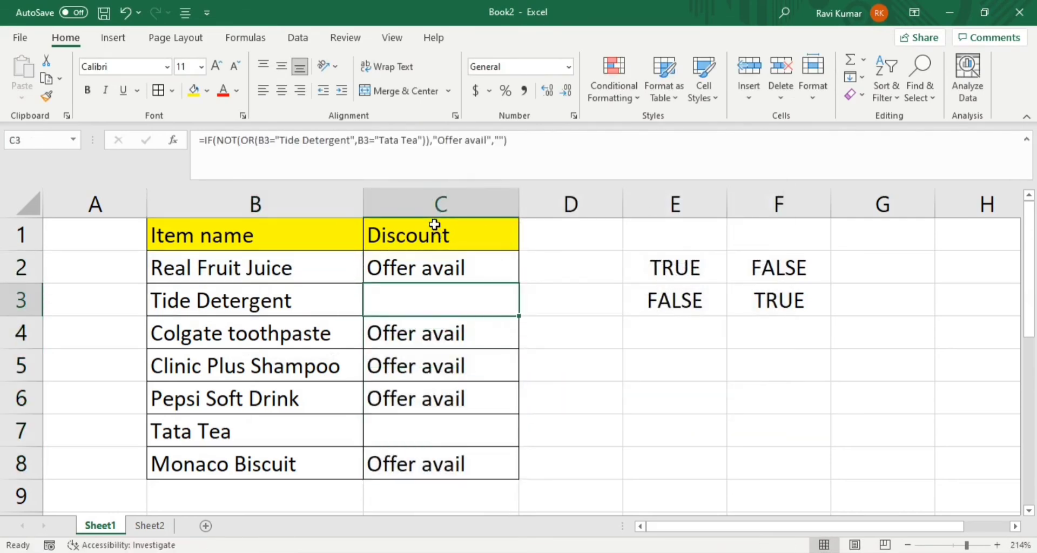
pyautogui.press('Left')
pyautogui.press('Down')
pyautogui.press('Down')
pyautogui.press('Down')
pyautogui.press('Down')
pyautogui.press('Right')
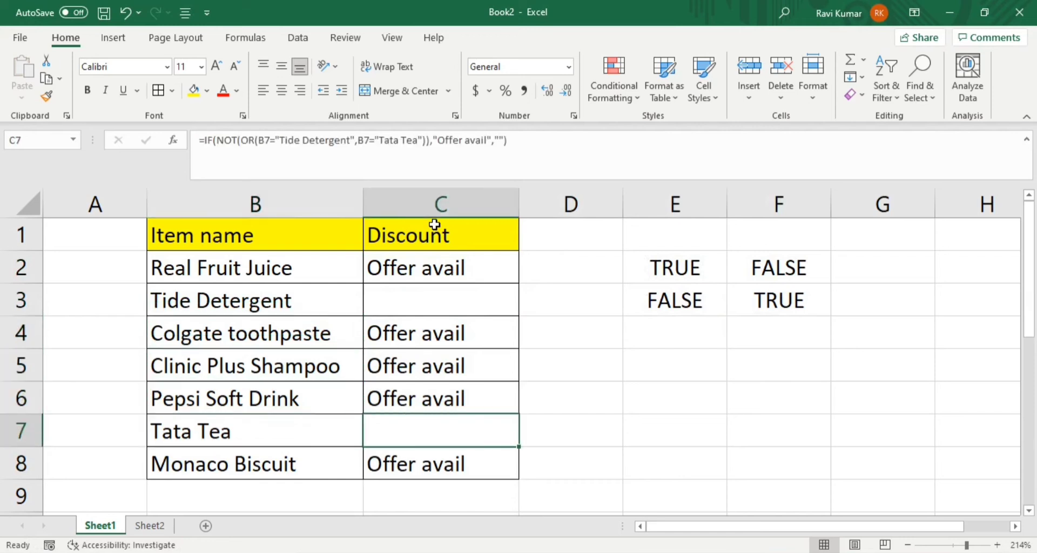
pyautogui.press('Left')
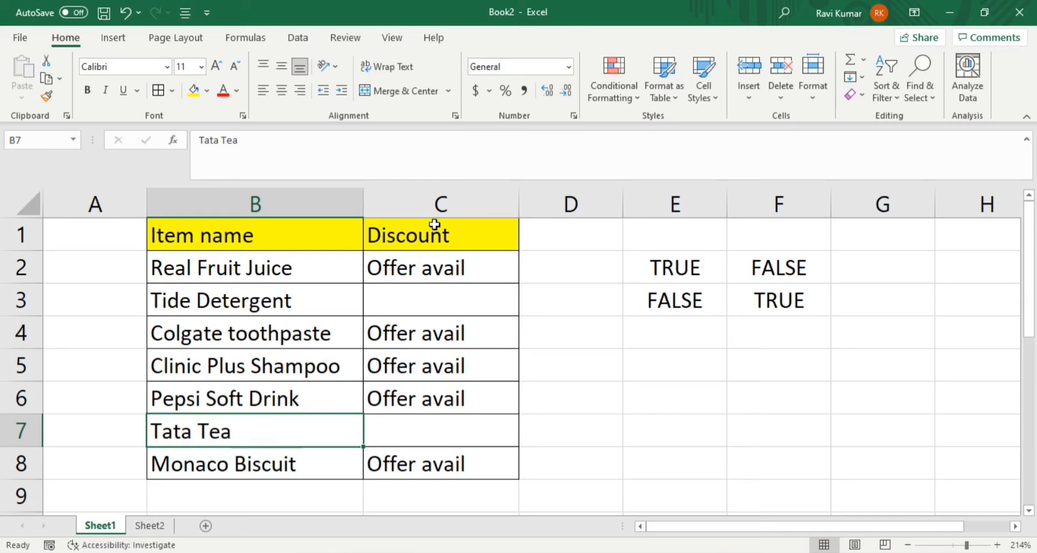
# On Sheet2, begin an IF formula in D7 that tests B7>$B$2, with the sale target as an absolute reference
pyautogui.hotkey('ctrl', 'pagedown')
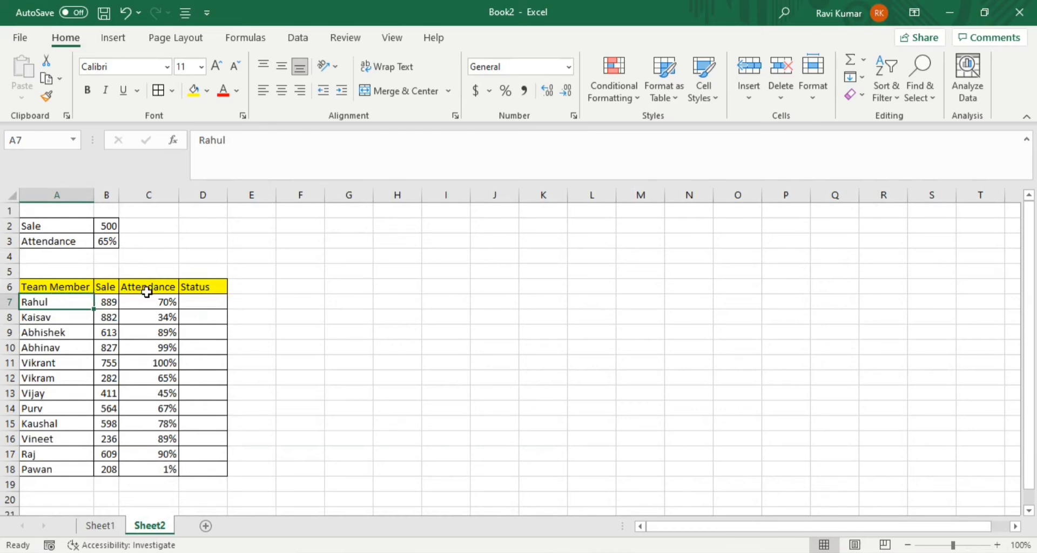
pyautogui.click(196, 285)
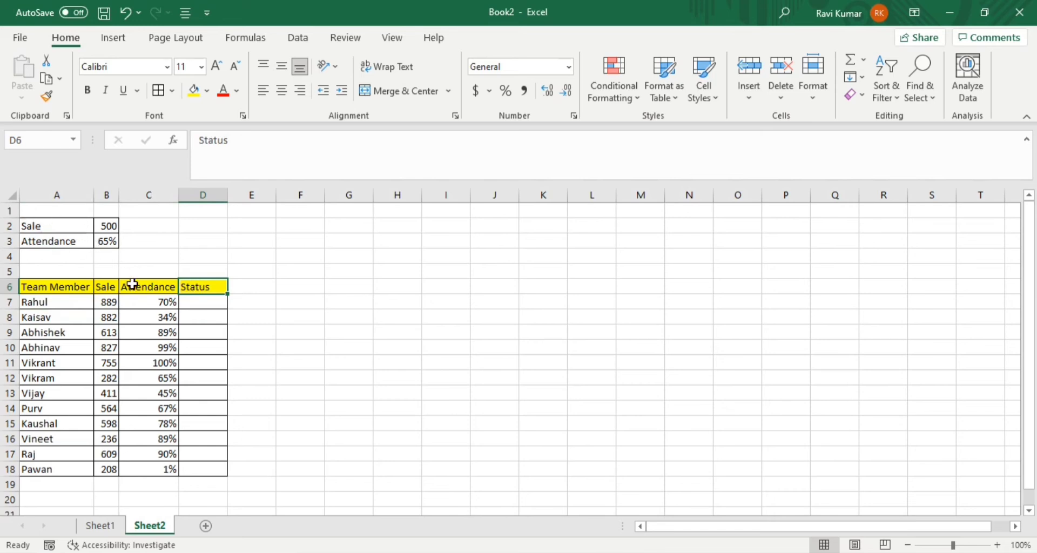
pyautogui.click(186, 306)
pyautogui.write('=IF(')
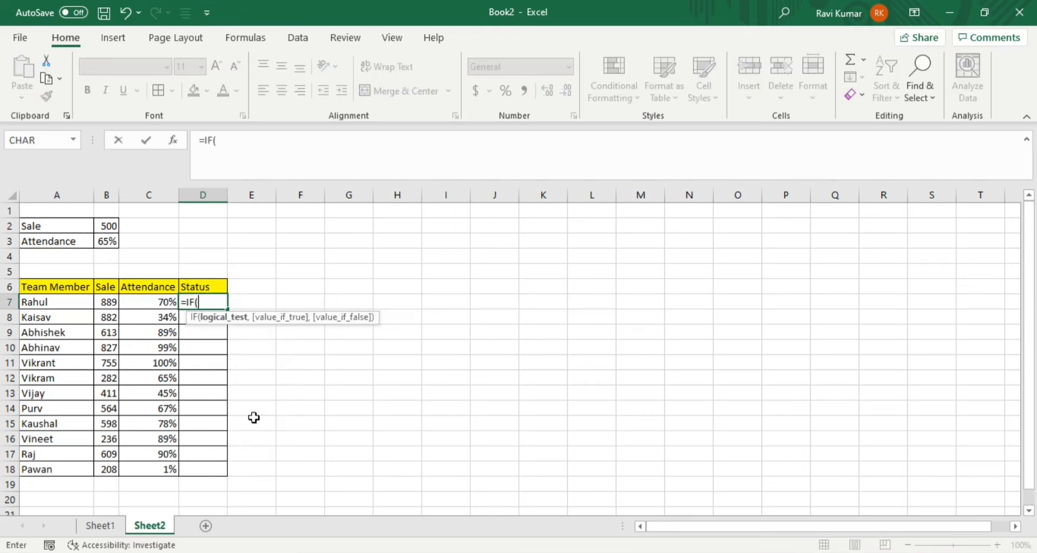
pyautogui.press('Left')
pyautogui.press('Left')
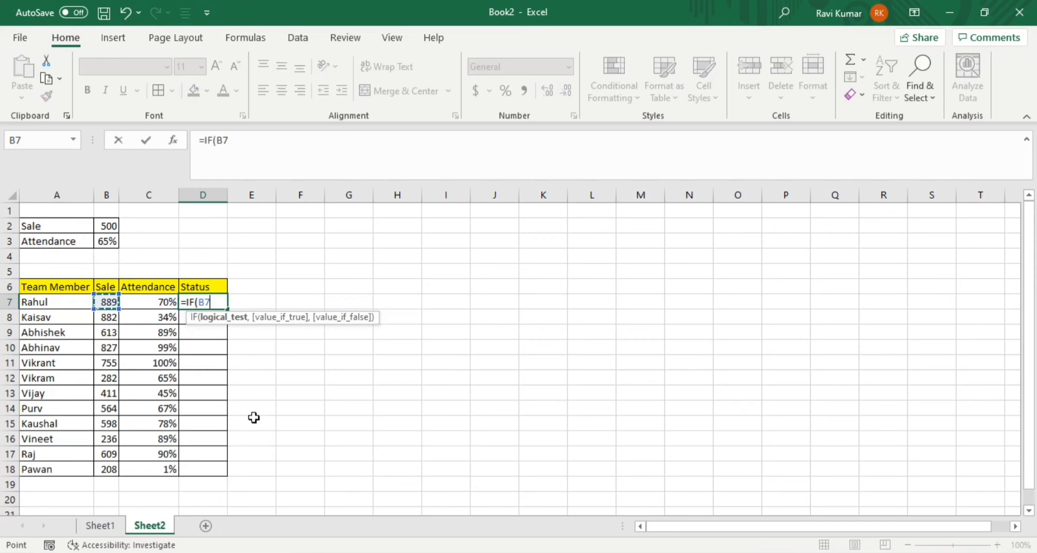
pyautogui.write('>')
pyautogui.click(109, 227)
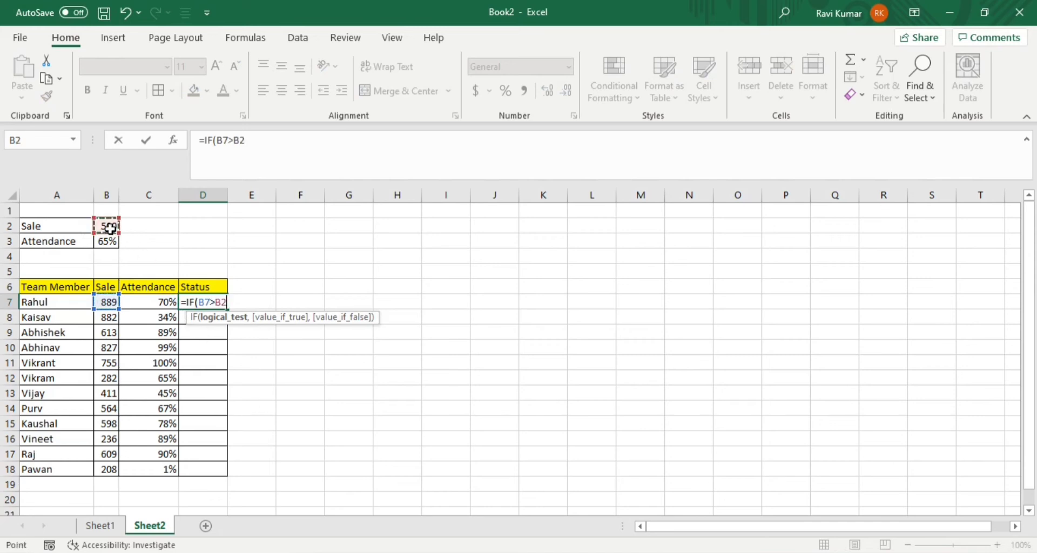
pyautogui.press('F4')
pyautogui.write(',')
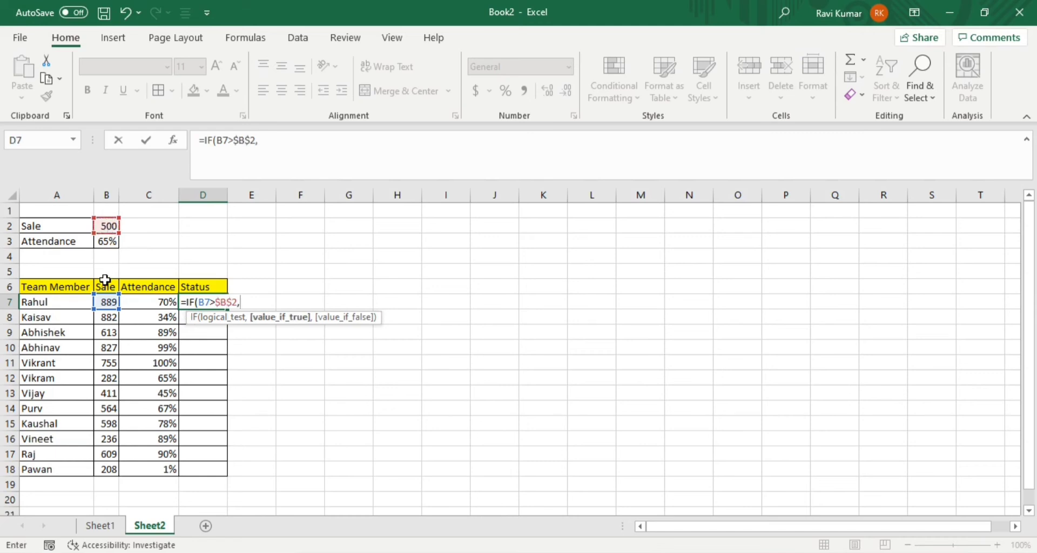
# Add the attendance test C7>$B$3 to the D7 formula, with the attendance target as an absolute reference
pyautogui.click(129, 301)
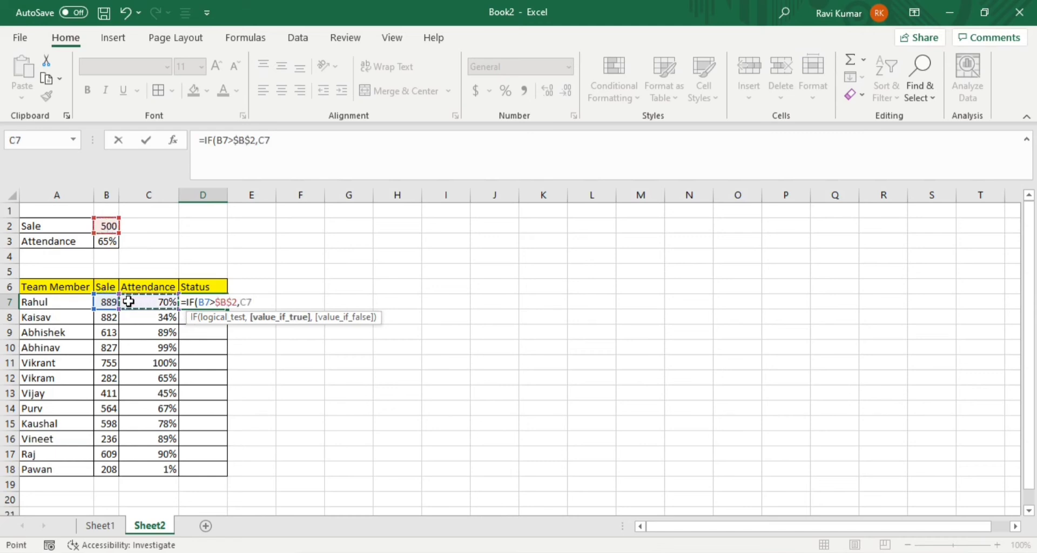
pyautogui.write('>')
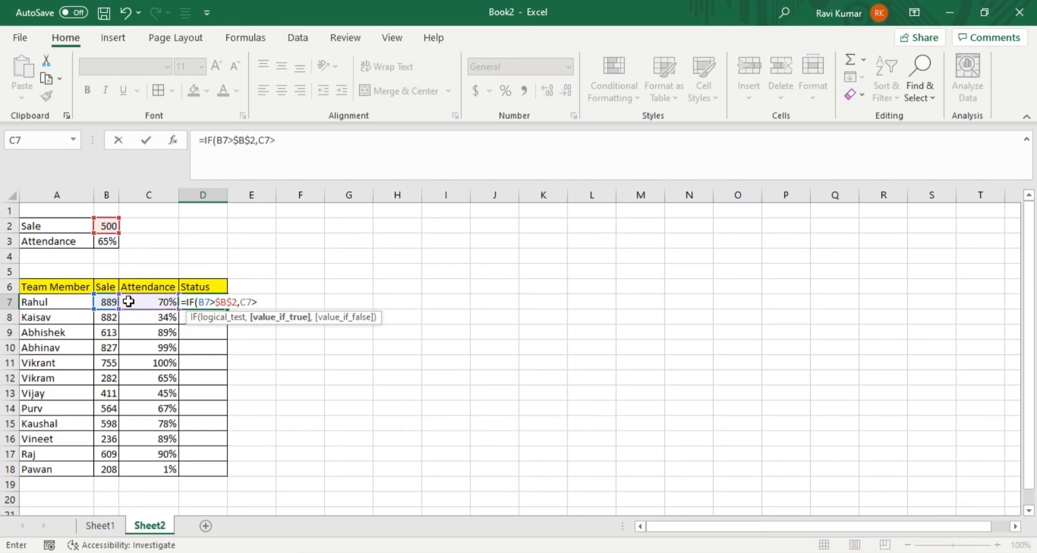
pyautogui.click(106, 241)
pyautogui.press('F4')
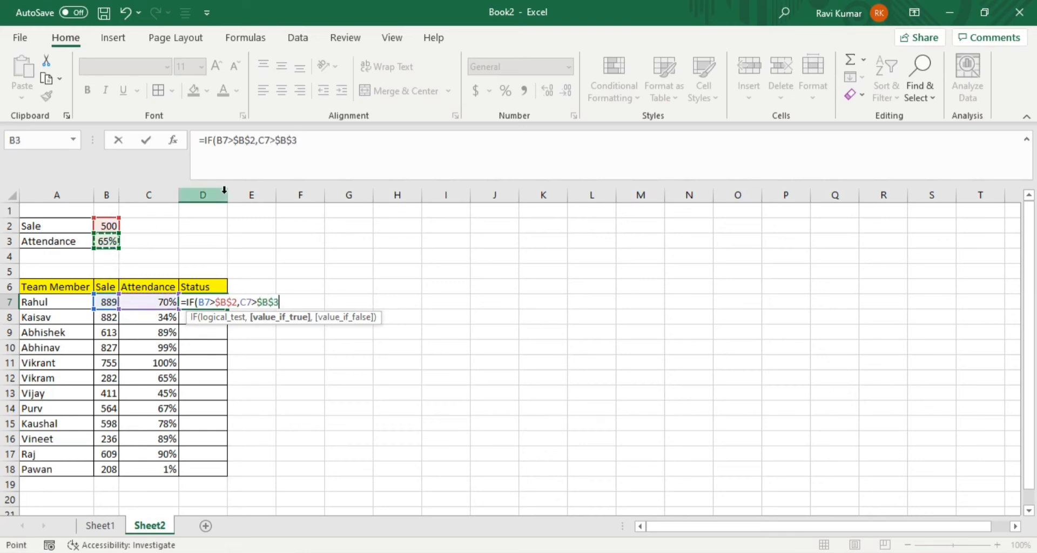
# Change both comparisons in the D7 formula to greater than or equal to (>=)
pyautogui.click(278, 139)
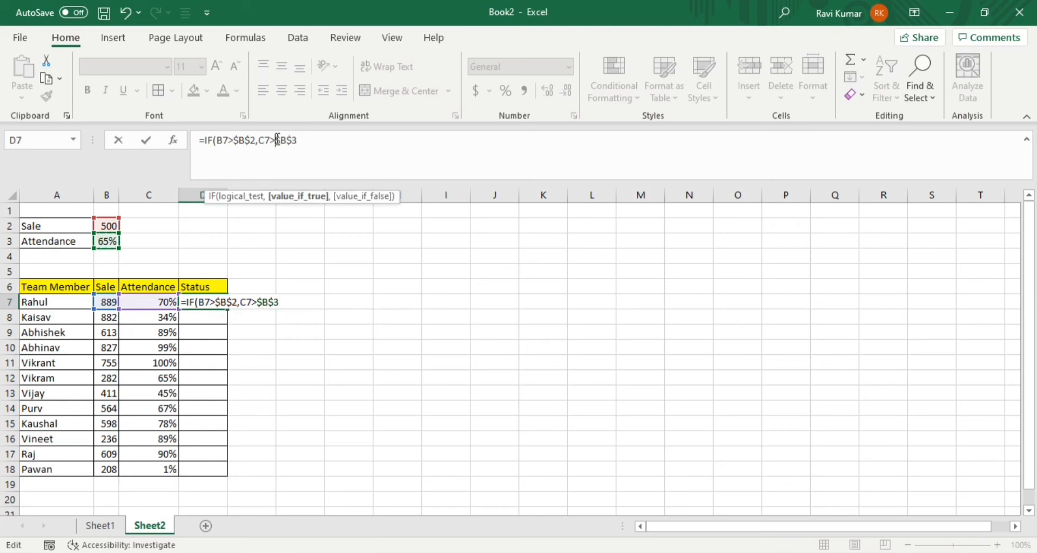
pyautogui.write('=')
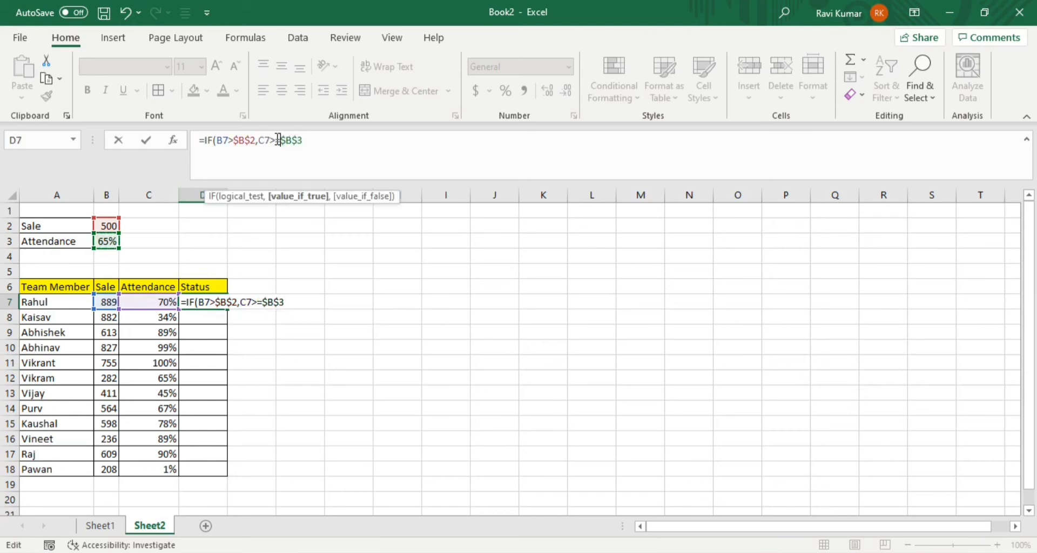
pyautogui.click(235, 140)
pyautogui.click(236, 140)
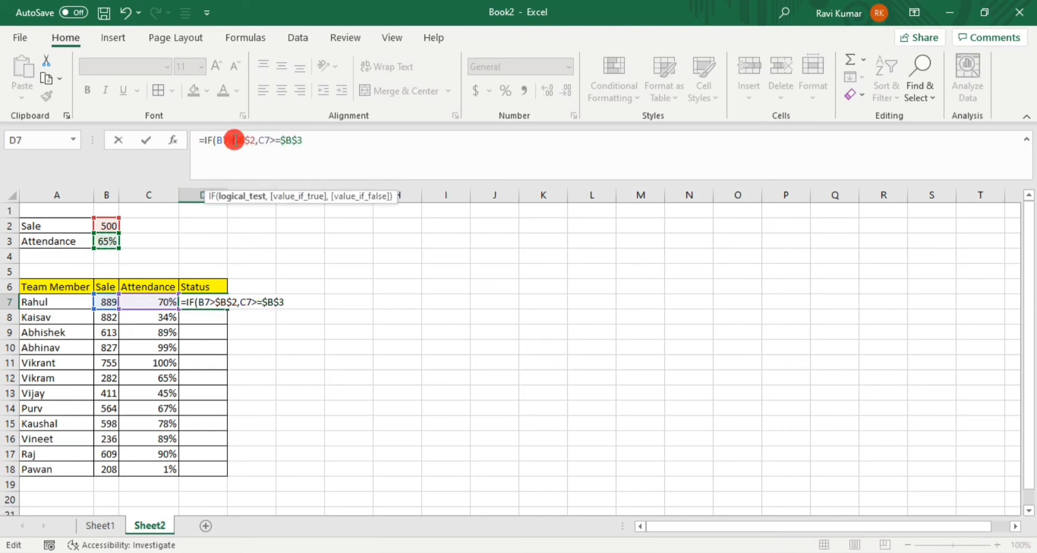
pyautogui.write('=')
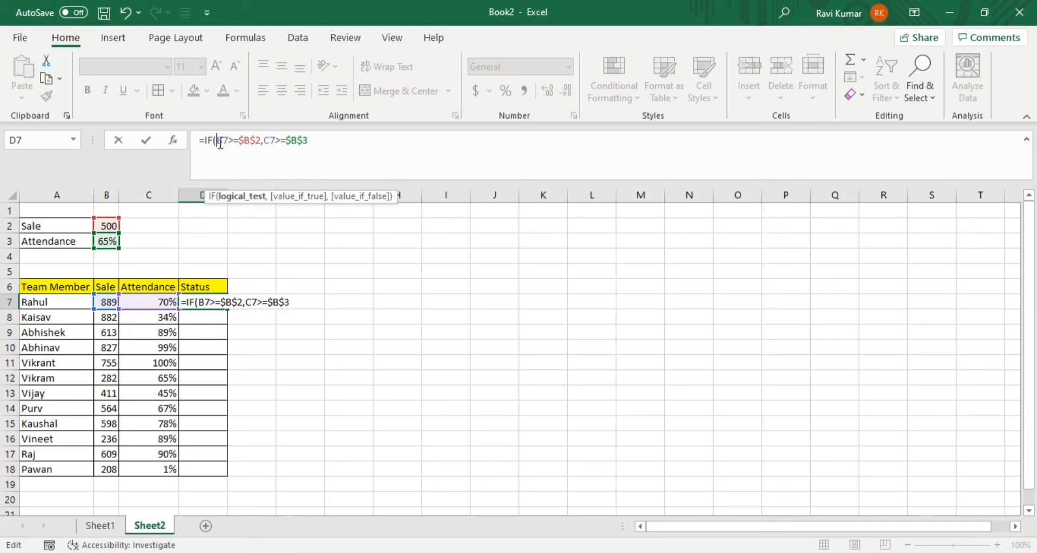
# Enclose the sale and attendance tests of the D7 formula in an AND function
pyautogui.write('and')
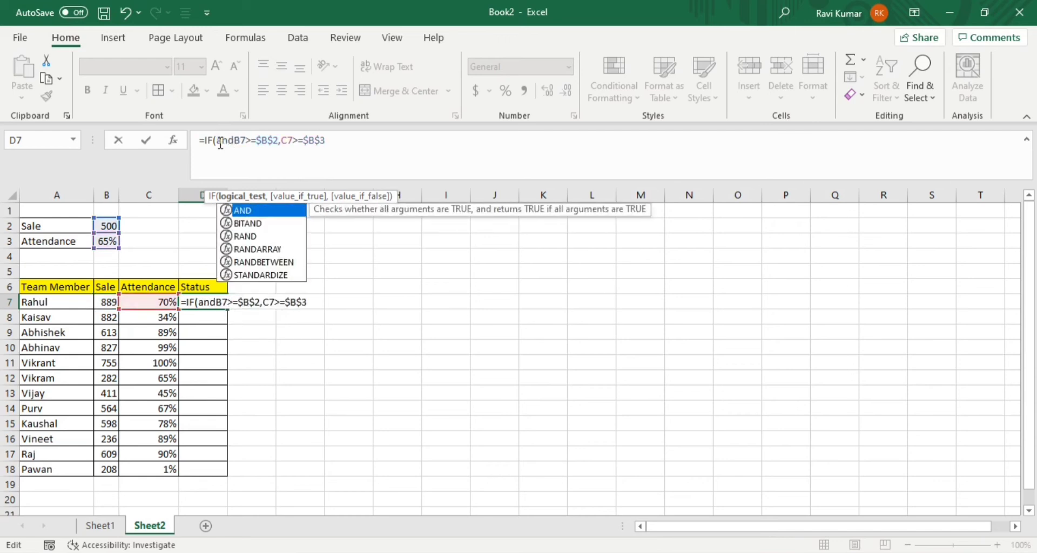
pyautogui.write('(')
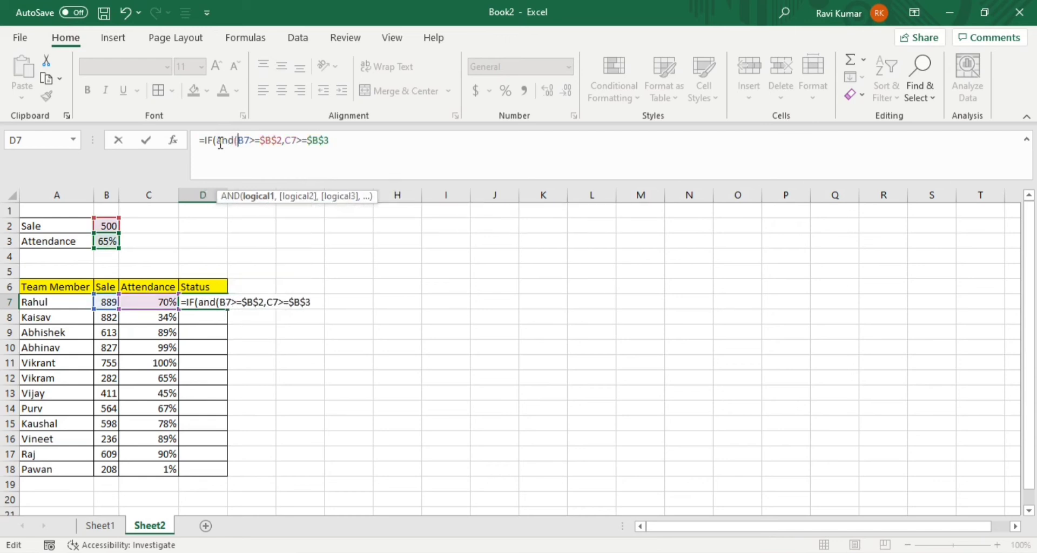
pyautogui.click(348, 145)
pyautogui.write(')')
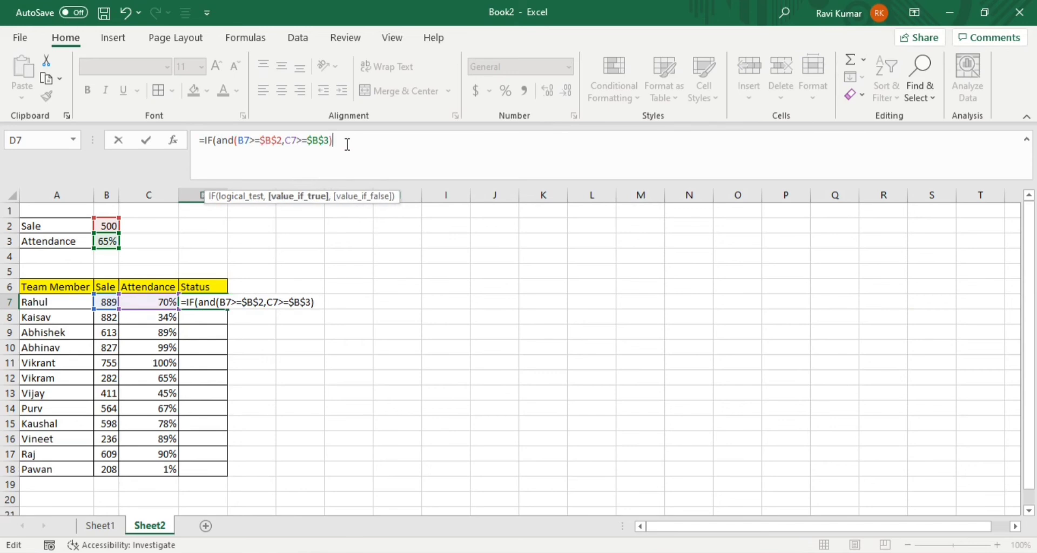
# Complete the D7 formula to return "Qualify" if true and empty text if false
pyautogui.write(',"Qualify",""')
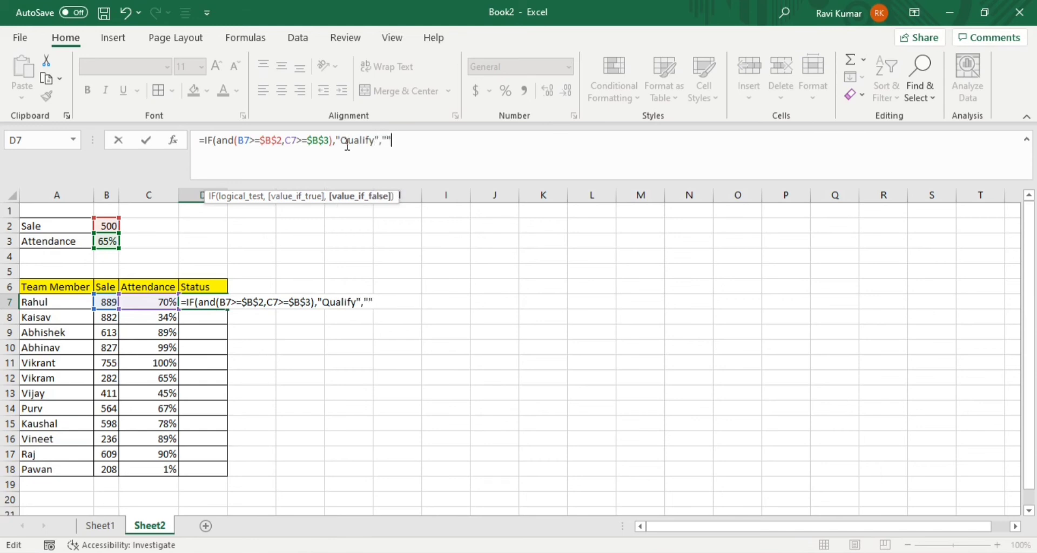
pyautogui.write(')')
pyautogui.press('Return')
# Copy the Status formula from D7 and paste it as formulas only down to D18
pyautogui.press('Up')
pyautogui.hotkey('ctrl', 'c')
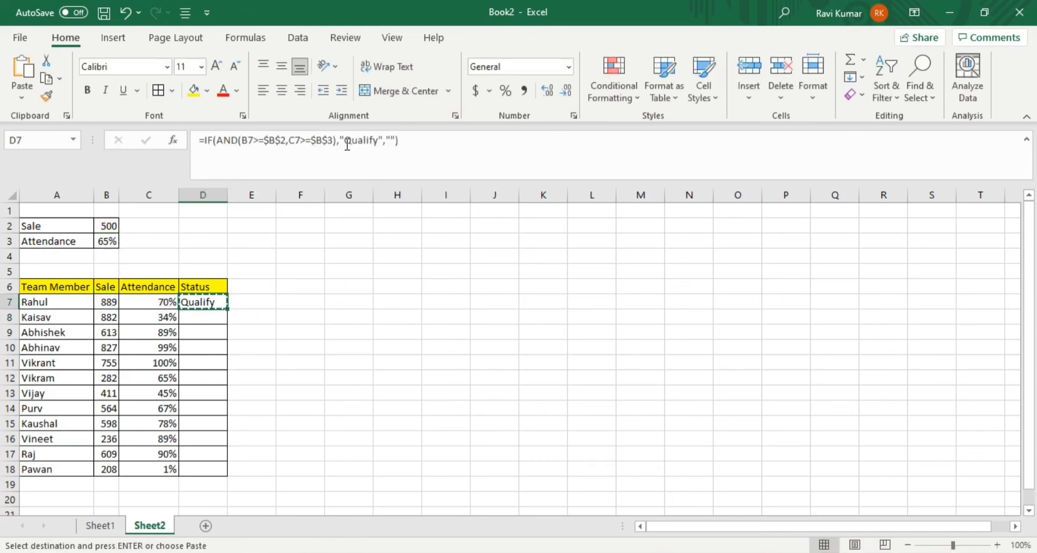
pyautogui.press('Left')
pyautogui.hotkey('ctrl', 'Down')
pyautogui.press('Right')
pyautogui.hotkey('ctrl', 'shift', 'Up')
pyautogui.hotkey('ctrl', 'alt', 'v')
pyautogui.press('f')
pyautogui.press('Return')
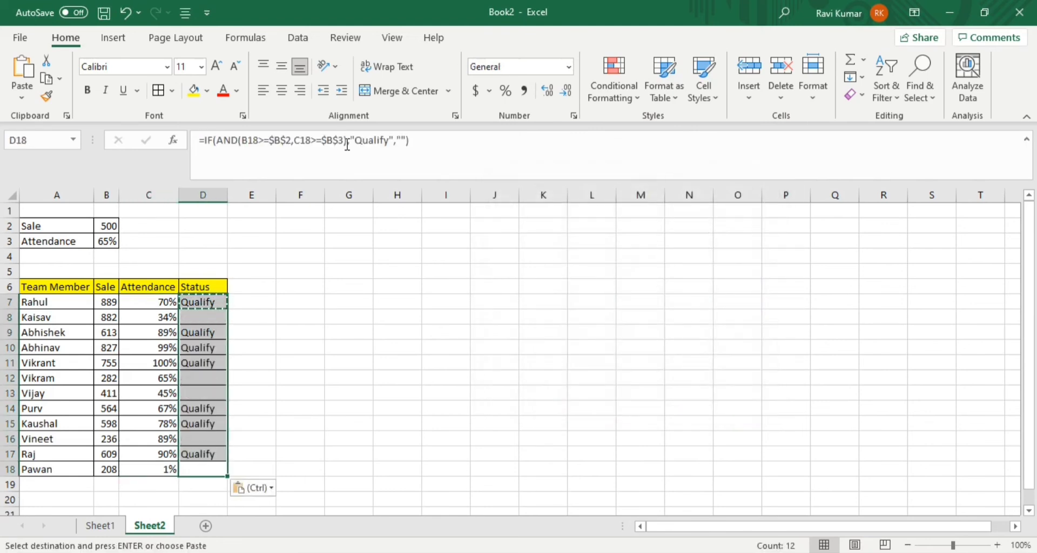
pyautogui.press('Escape')
# Review the Status results and their formulas from D18 up to D8
pyautogui.press('Up')
pyautogui.press('Up')
pyautogui.press('Up')
pyautogui.press('Up')
pyautogui.press('Up')
pyautogui.press('Up')
pyautogui.press('Up')
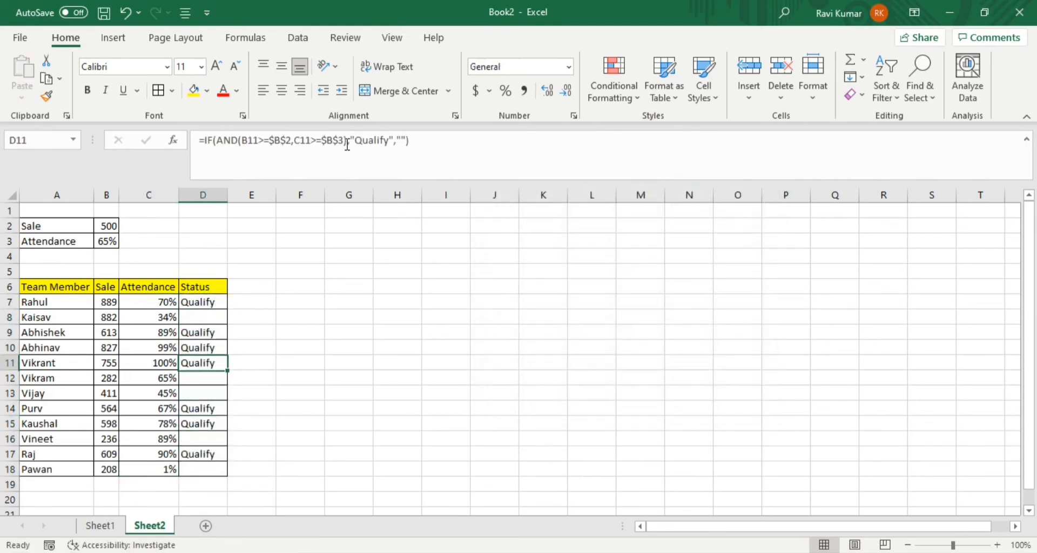
pyautogui.press('Up')
pyautogui.press('Up')
pyautogui.press('Up')
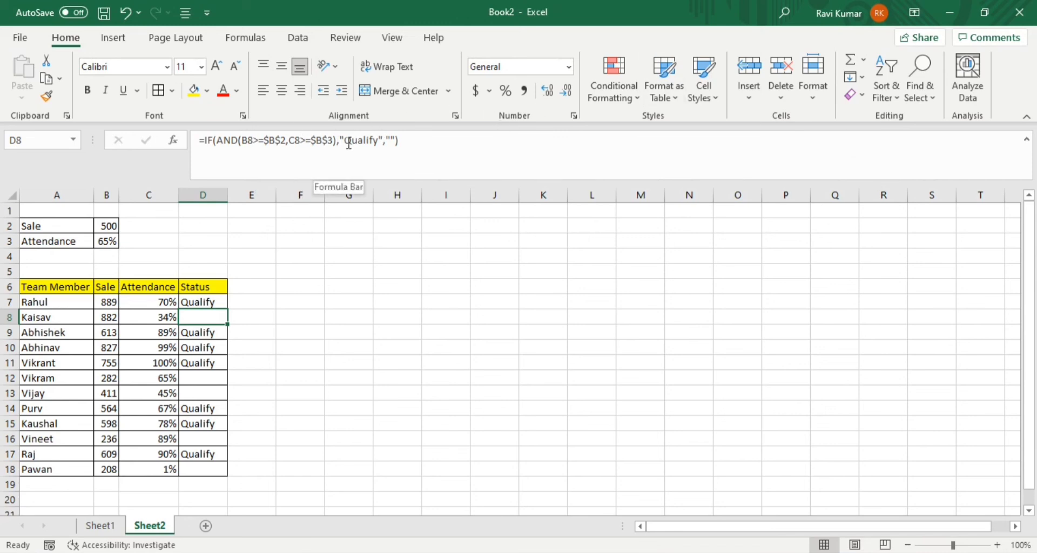
# Wrap the AND test of the Status formula in D7 in a NOT function
pyautogui.press('Up')
pyautogui.click(220, 140)
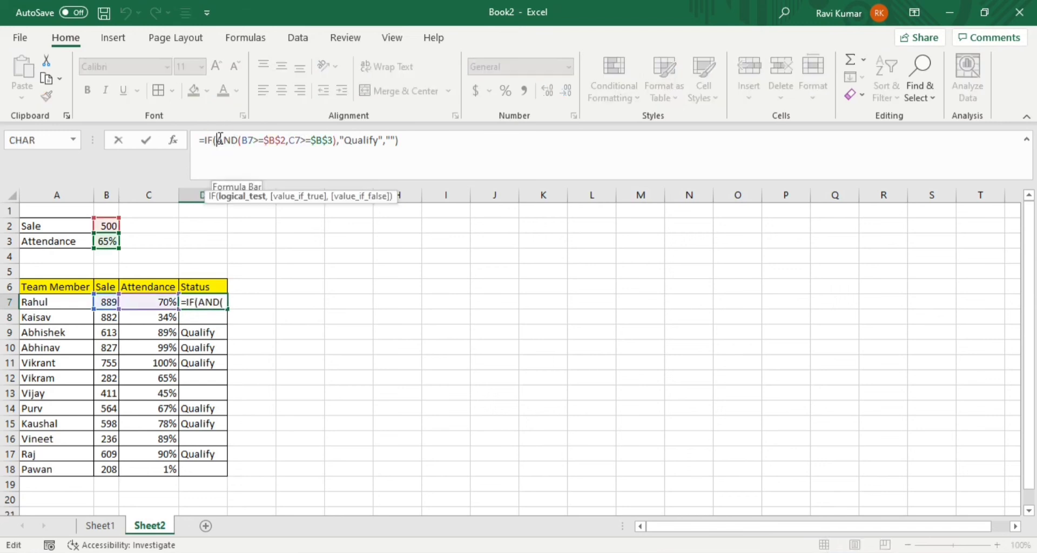
pyautogui.write('NOT(')
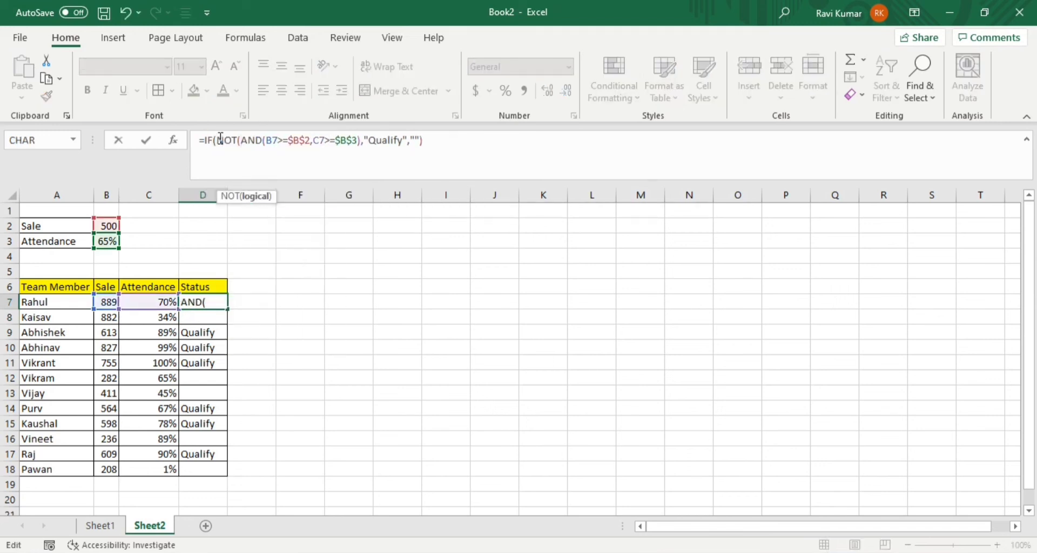
pyautogui.click(361, 141)
pyautogui.write(')')
pyautogui.press('Return')
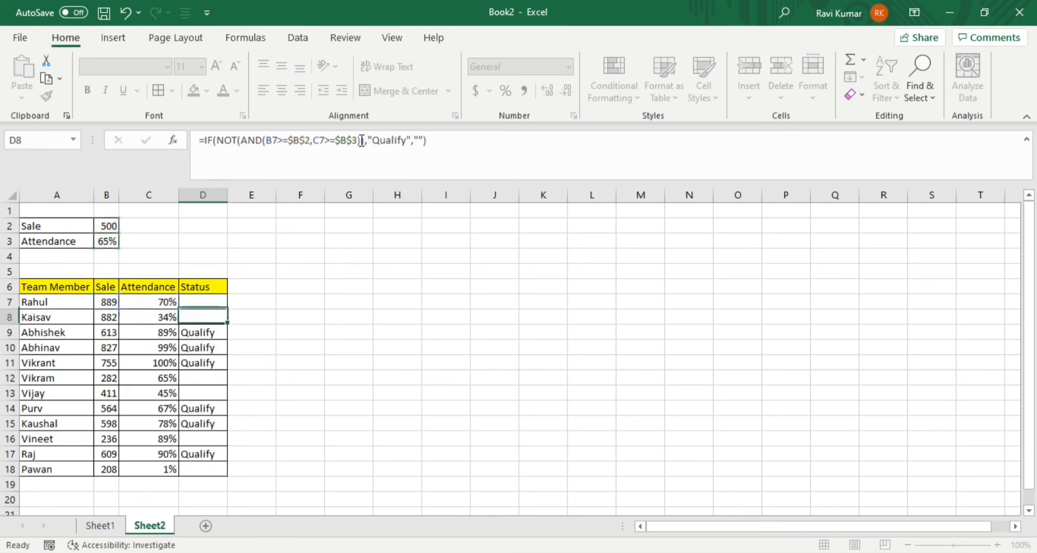
# Copy the NOT version of the Status formula from D7 and paste it as formulas only down to D18
pyautogui.press('Up')
pyautogui.hotkey('ctrl', 'c')
pyautogui.hotkey('ctrl', 'shift', 'Down')
pyautogui.hotkey('ctrl', 'alt', 'v')
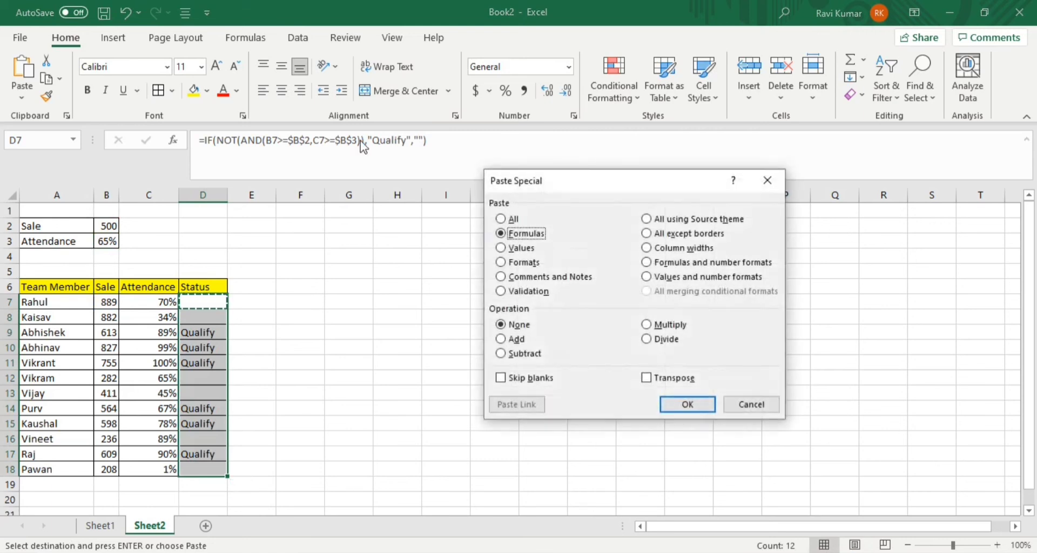
pyautogui.press('Return')
pyautogui.press('Escape')
# Check the sale, attendance and Status formula of rows 8 and 12 against the criteria in B2 and B3
pyautogui.press('Down')
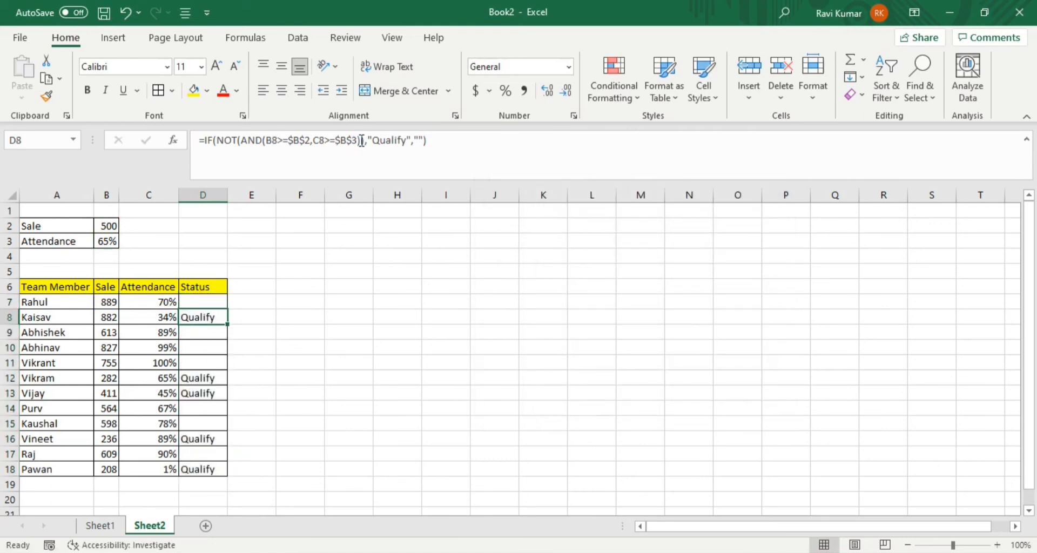
pyautogui.click(162, 316)
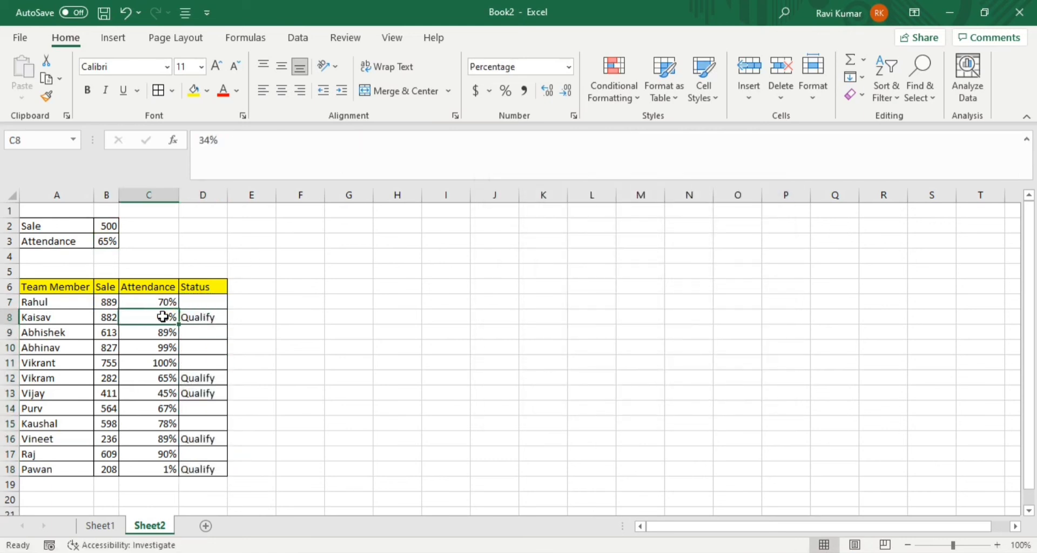
pyautogui.click(105, 319)
pyautogui.click(142, 317)
pyautogui.click(202, 316)
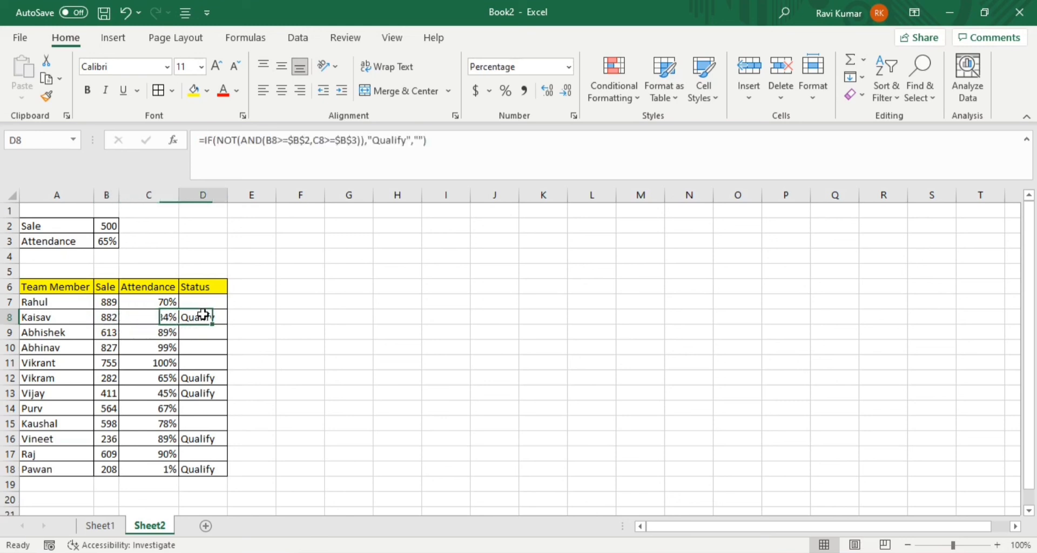
pyautogui.click(137, 377)
pyautogui.click(110, 381)
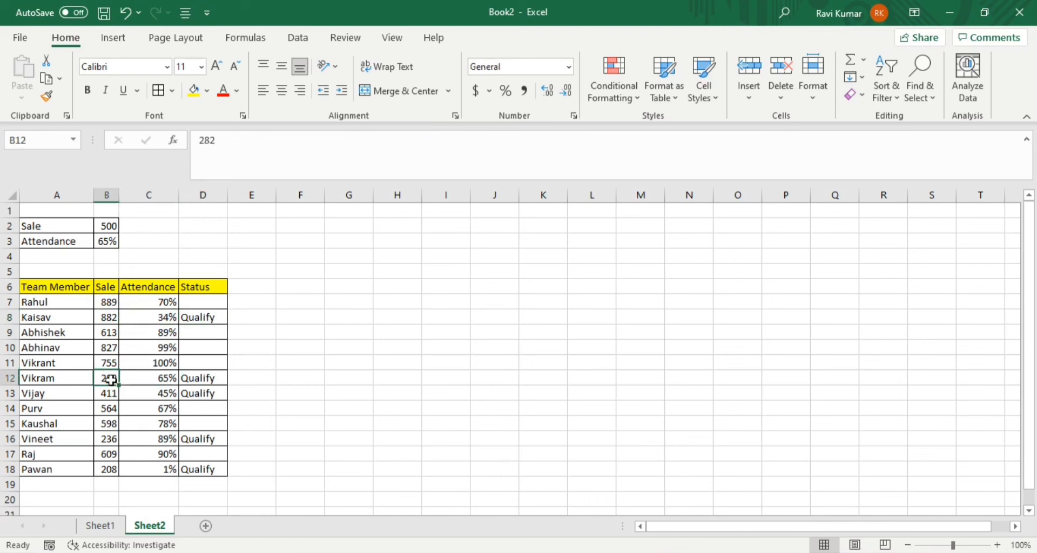
pyautogui.click(175, 378)
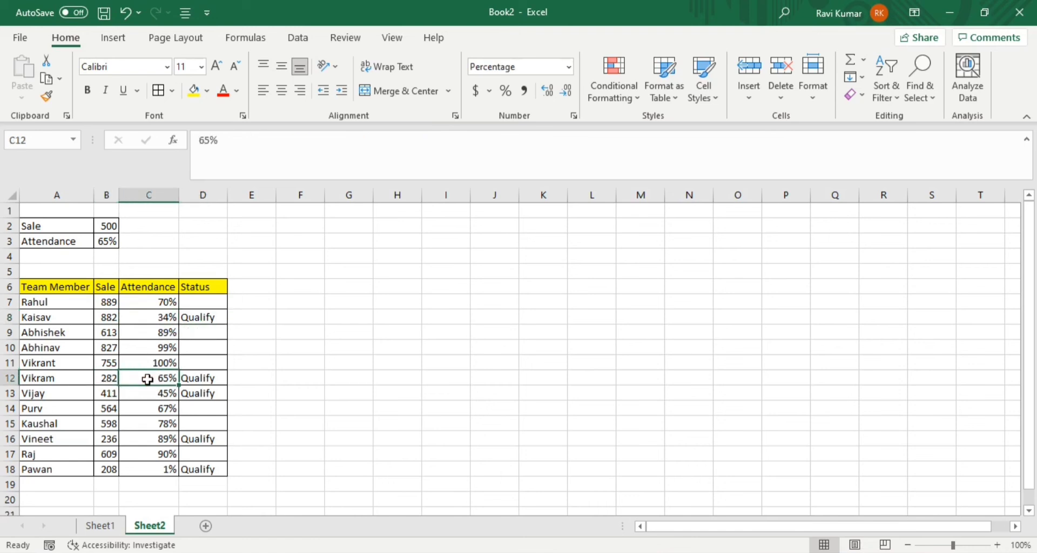
pyautogui.click(193, 377)
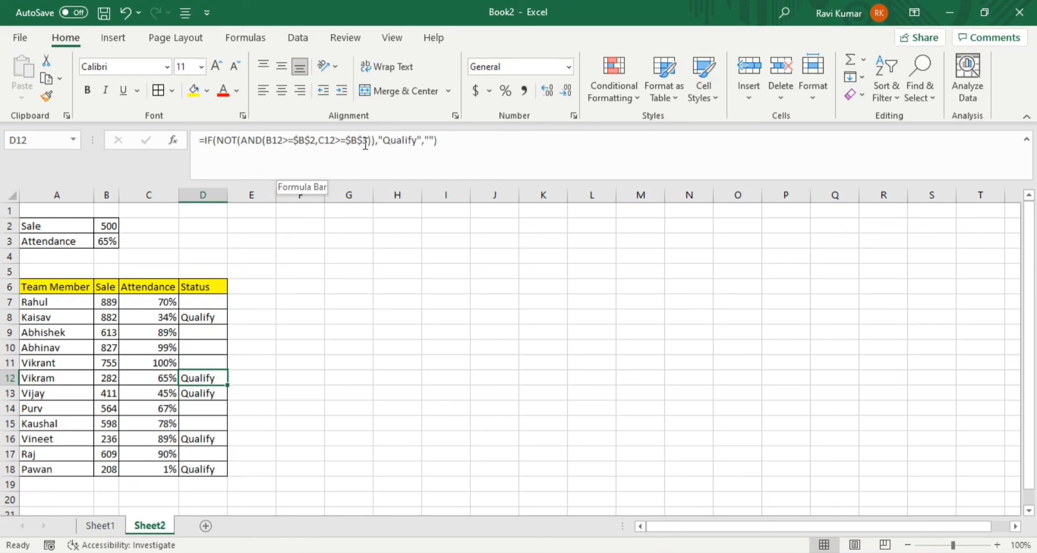
pyautogui.click(257, 314)
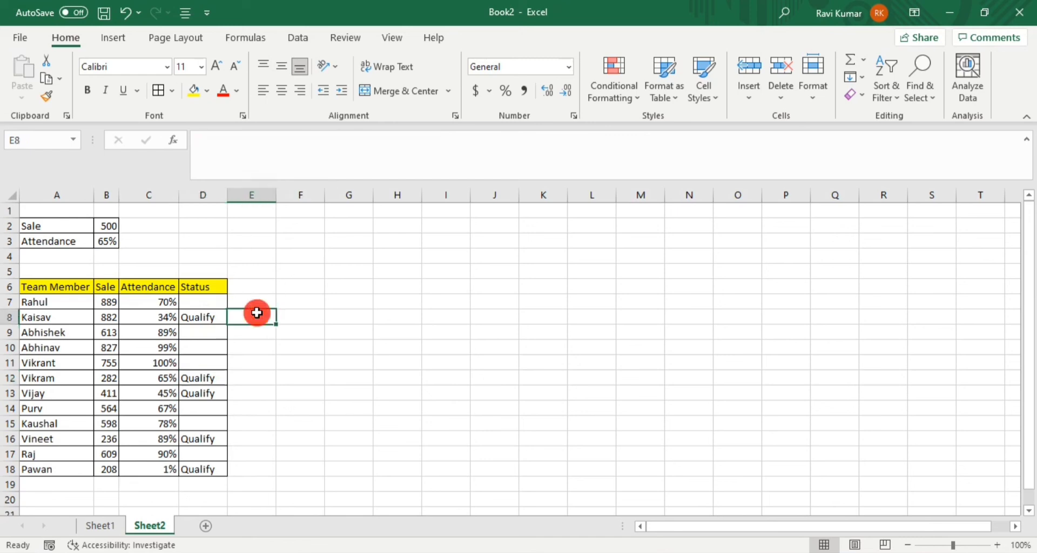